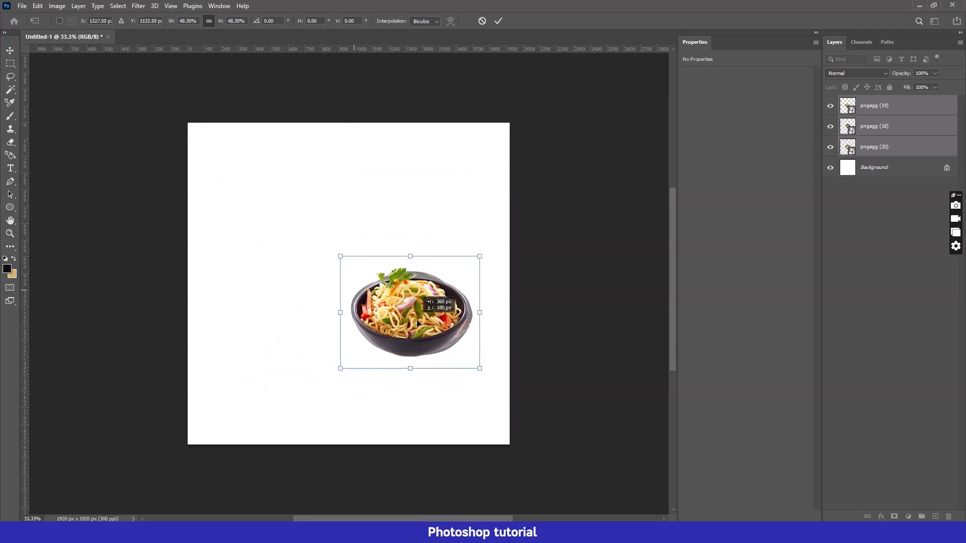
Apply the transform on the three bowl images and spread them apart, one on the canvas's left side and two stacked on its right
key(Return)
click(484, 262)
drag(421, 326, 432, 232)
drag(428, 317, 425, 332)
drag(314, 261, 285, 290)
drag(424, 221, 414, 253)
click(581, 311)
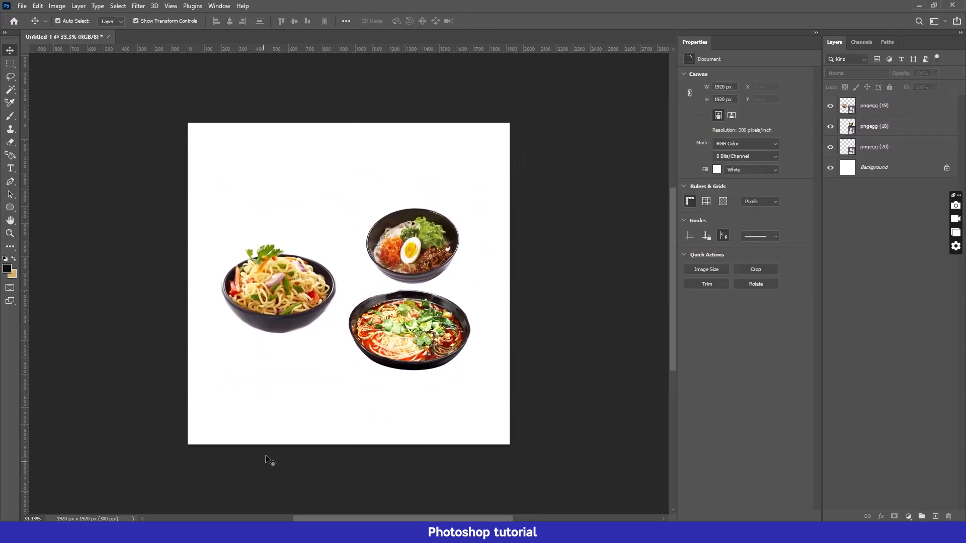
Place the spring-landscape-background-grass-sky-grassland image, scale it to about 46.79% to cover the canvas, and order its layer beneath the bowls
click(254, 533)
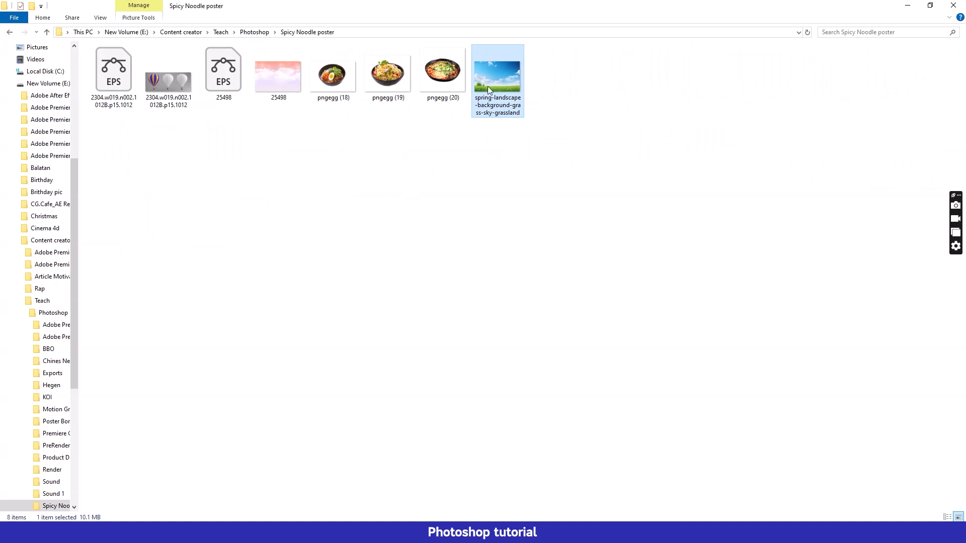
drag(488, 86, 394, 396)
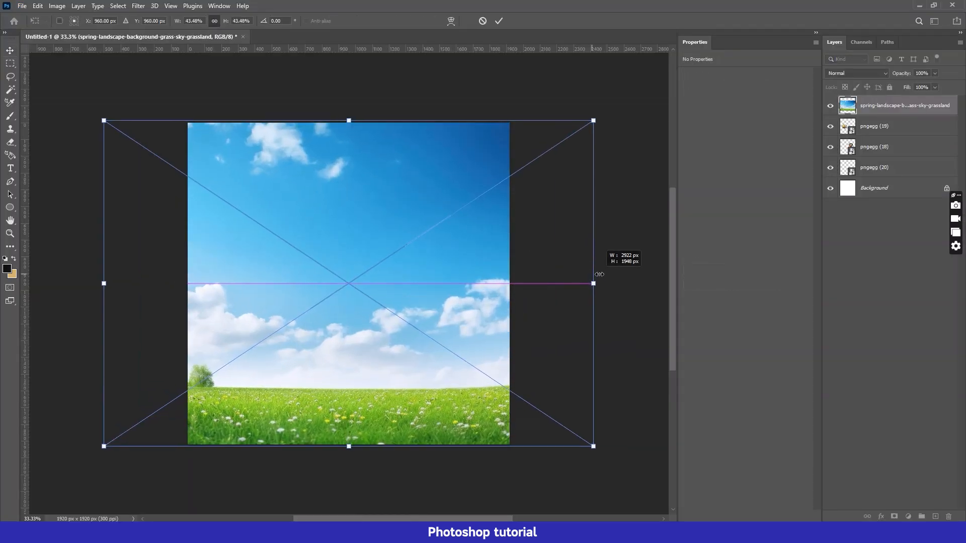
drag(357, 280, 357, 286)
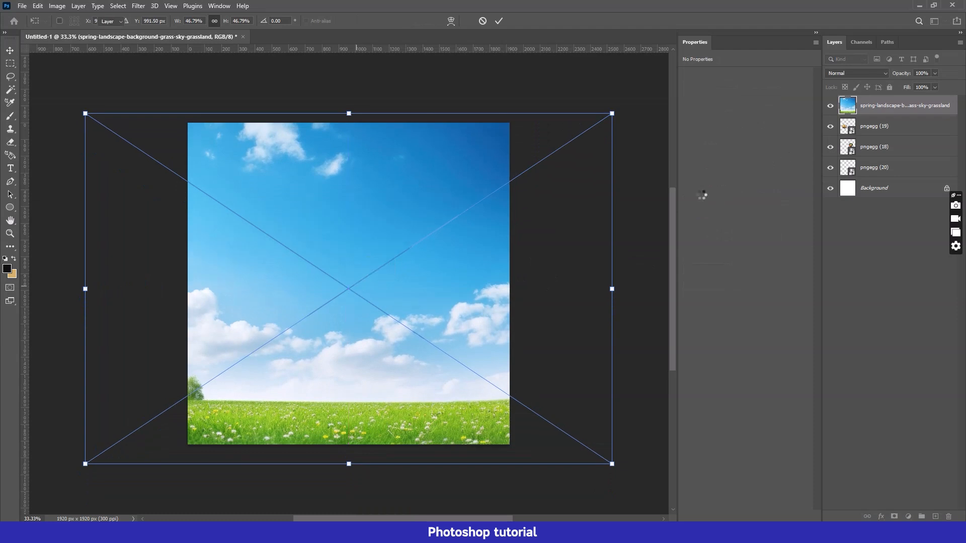
key(Return)
drag(877, 112, 869, 171)
click(216, 79)
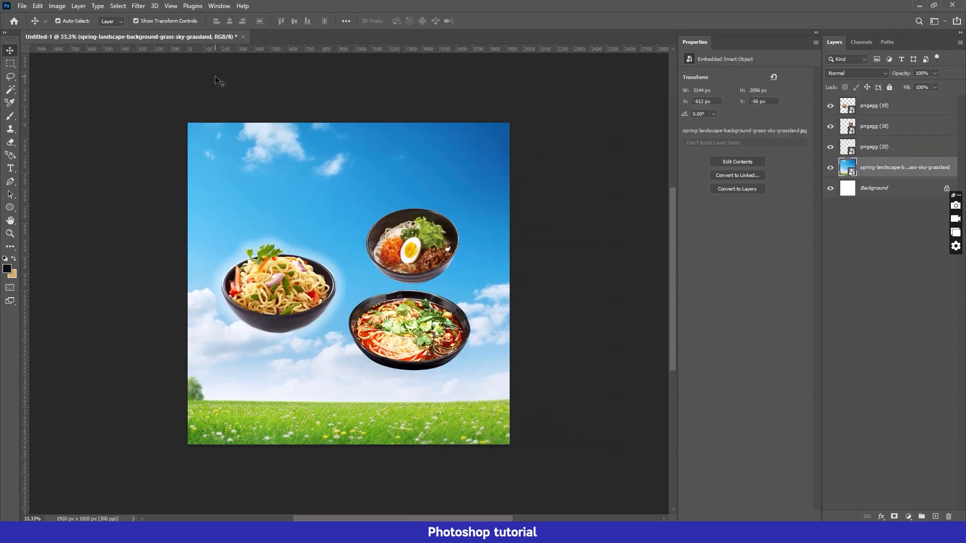
Rearrange the bowls with the egg-topped one at upper centre, the red soup bowl below it, and the parsley-topped bowl at lower left
drag(413, 247, 395, 221)
drag(409, 330, 425, 311)
drag(293, 302, 287, 322)
drag(413, 329, 407, 329)
click(418, 229)
drag(417, 229, 412, 239)
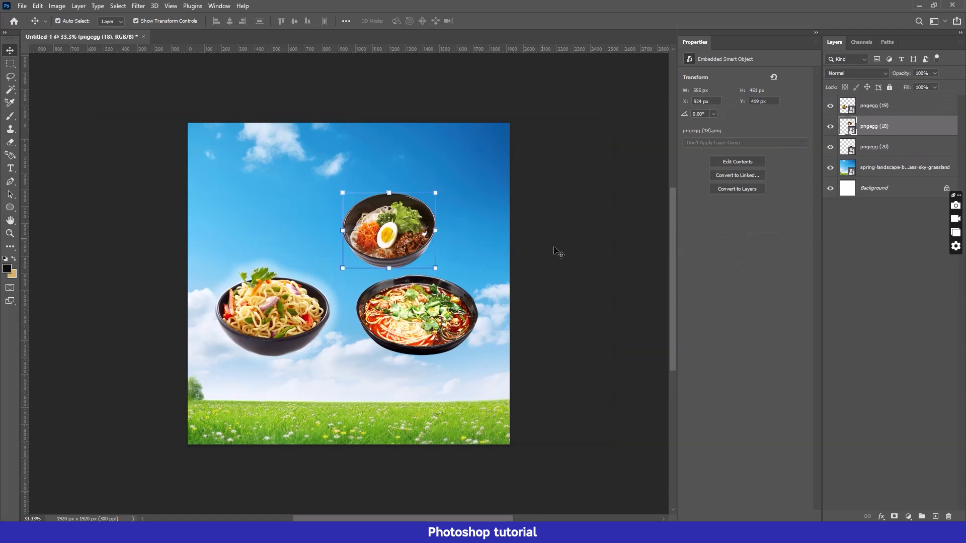
click(556, 252)
Draw a circle about 1524 px wide above the landscape layer, in the poster's lower-left corner, and lower the parsley-topped bowl onto it
click(888, 171)
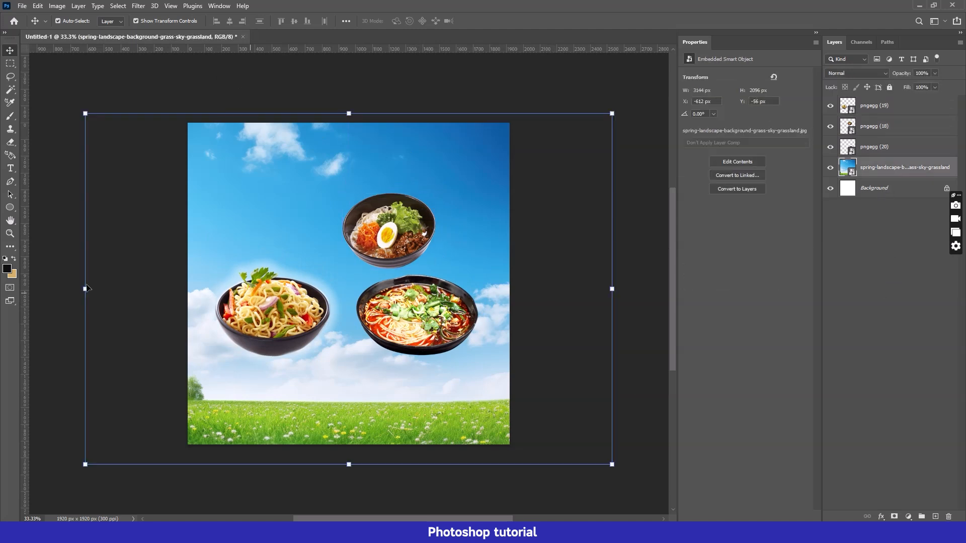
right_click(10, 207)
click(44, 213)
drag(191, 299, 447, 402)
key(v)
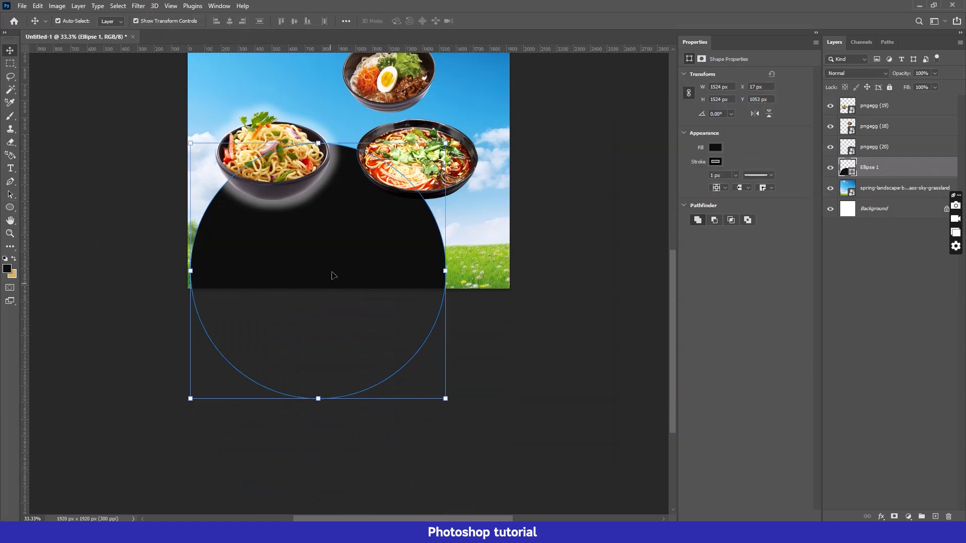
drag(342, 253, 264, 208)
scroll(263, 208, up, 5)
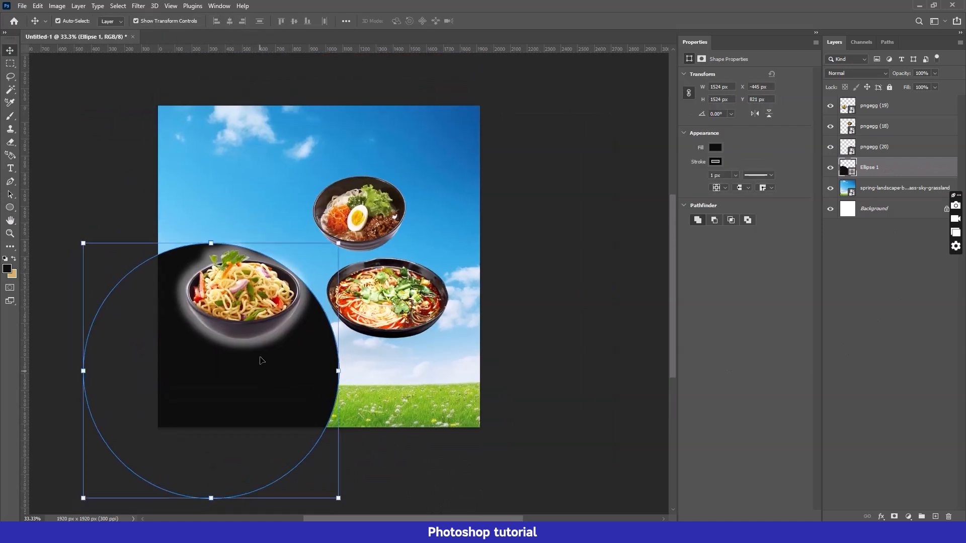
drag(255, 316, 255, 337)
Remove the circle's stroke and fill the circle with a dark green
click(310, 390)
click(716, 162)
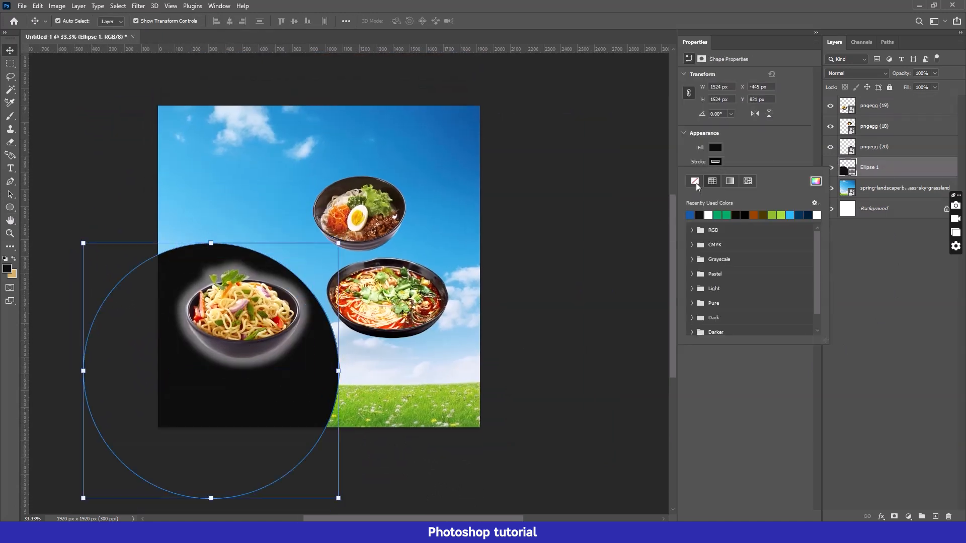
click(717, 148)
click(778, 199)
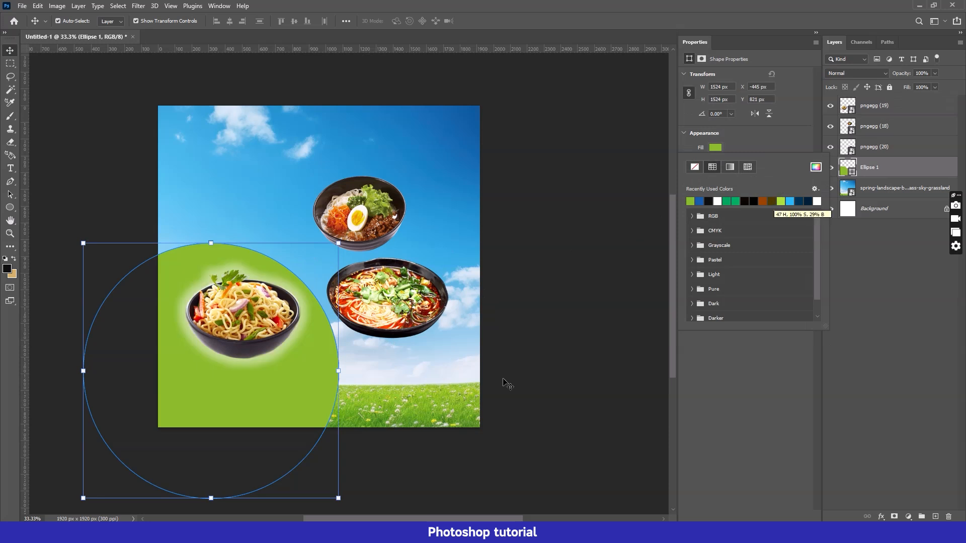
click(507, 384)
double_click(850, 172)
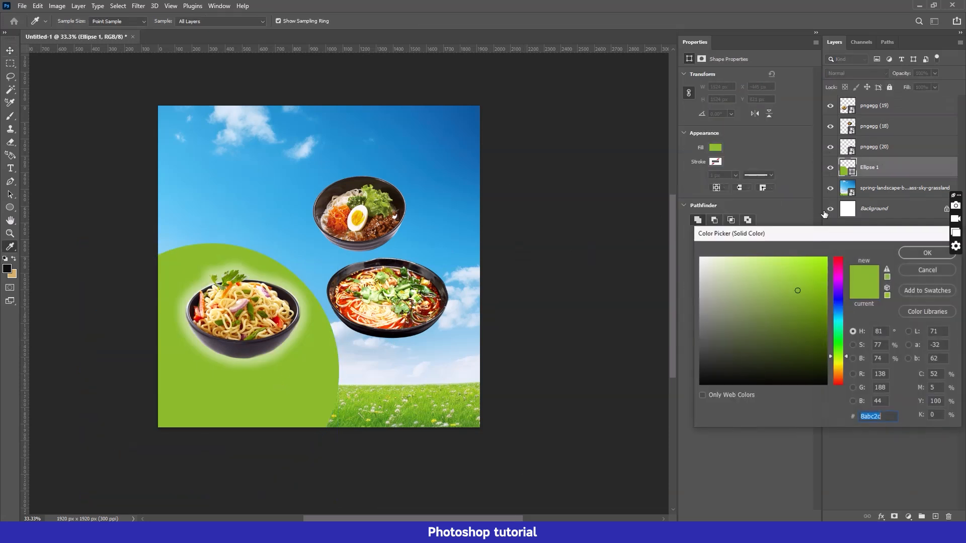
drag(799, 294, 810, 310)
key(Return)
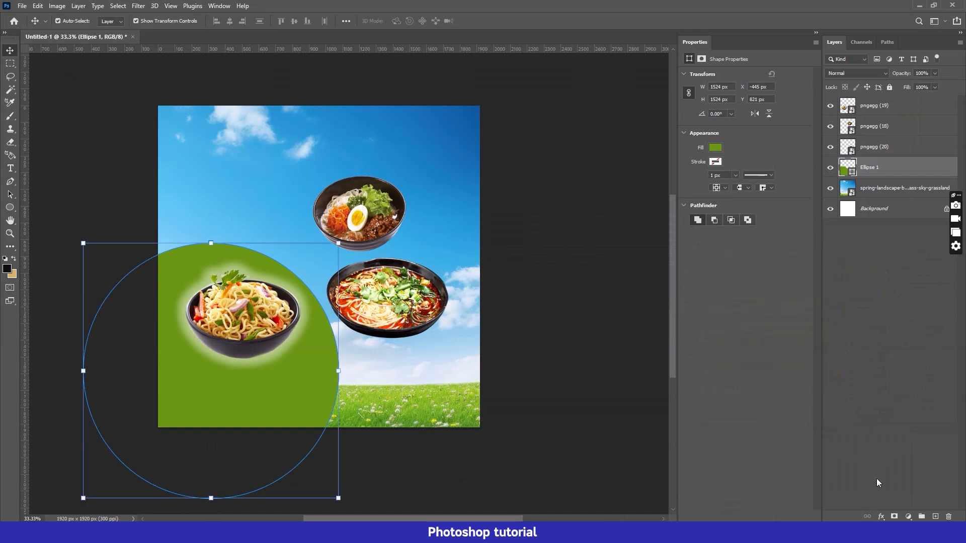
Add a white Inner Glow to the circle with 75% opacity and a size of 87 px
click(881, 516)
click(901, 461)
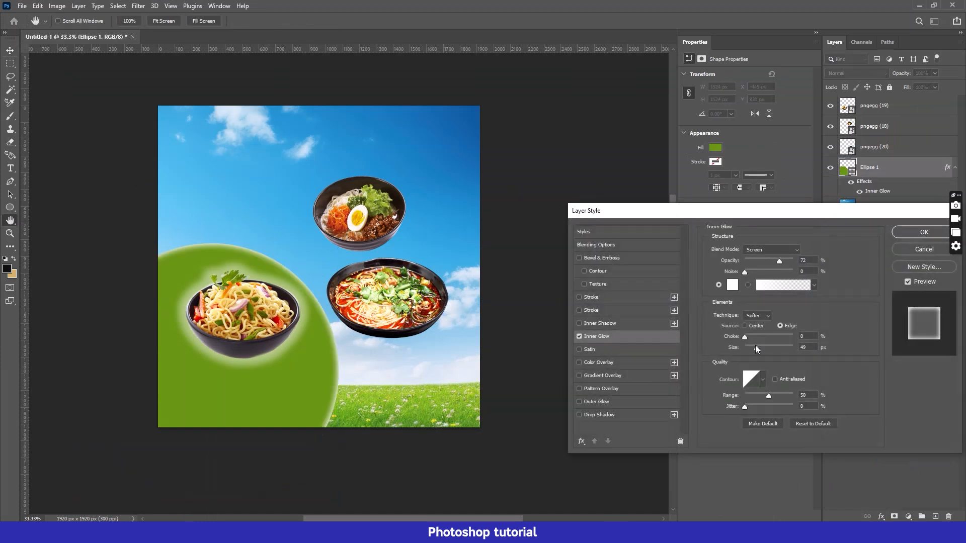
drag(756, 347, 765, 348)
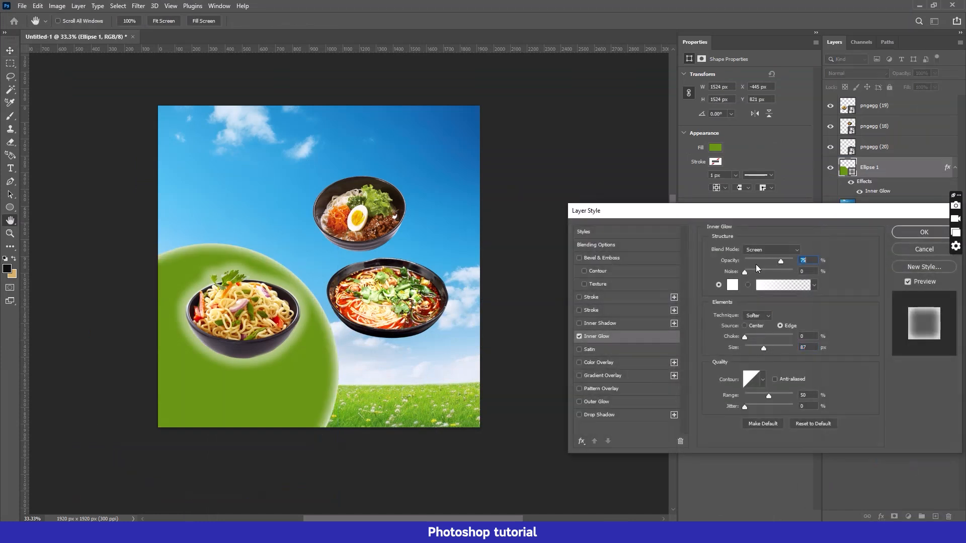
key(Return)
Move the parsley-topped bowl lower on the green circle and rotate it about 8.14° clockwise
key(v)
click(254, 341)
drag(254, 338, 248, 359)
click(538, 344)
scroll(286, 345, up, 6)
scroll(246, 351, down, 6)
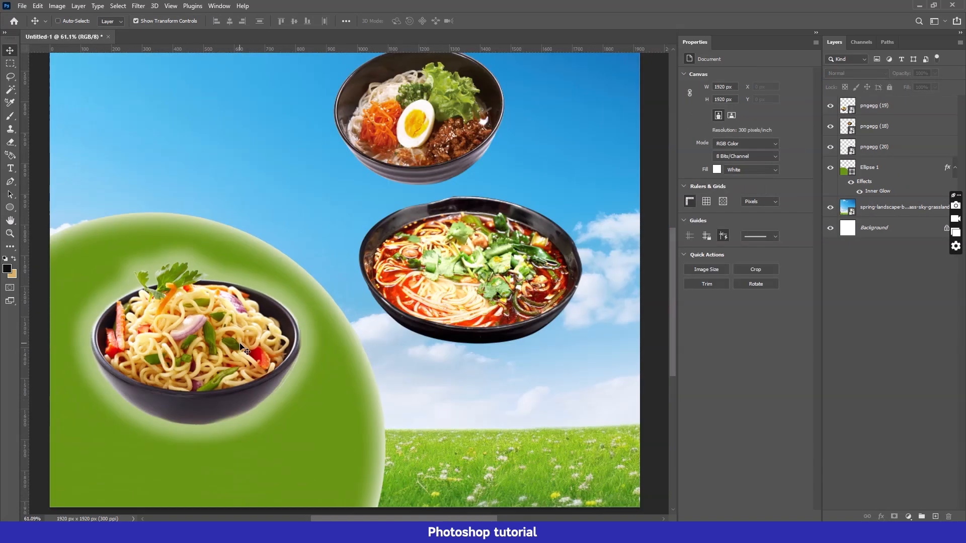
ctrl+click(307, 308)
drag(366, 250, 376, 249)
drag(298, 332, 307, 330)
key(Return)
click(589, 347)
scroll(310, 363, down, 3)
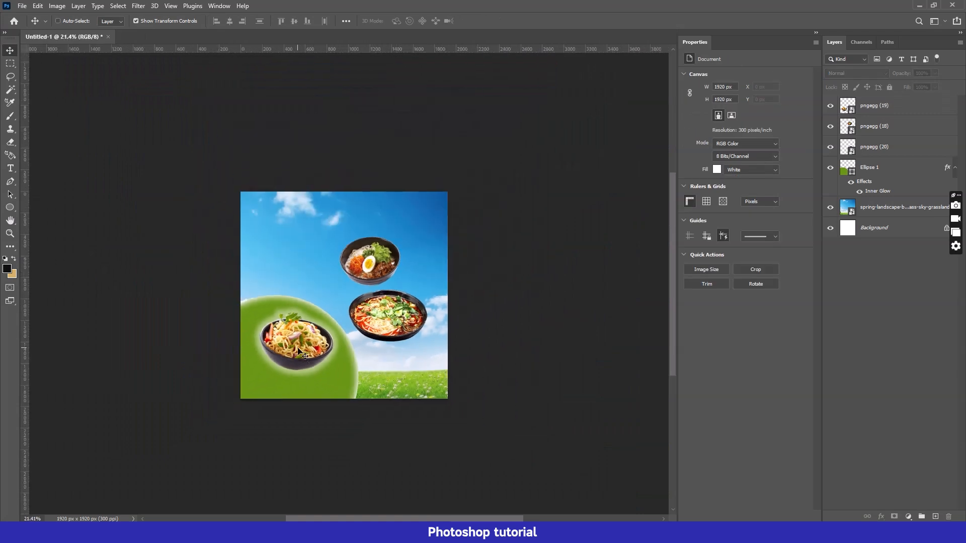
Add a layer mask to the parsley-topped bowl's layer, pngegg (19)
scroll(302, 352, up, 8)
click(283, 340)
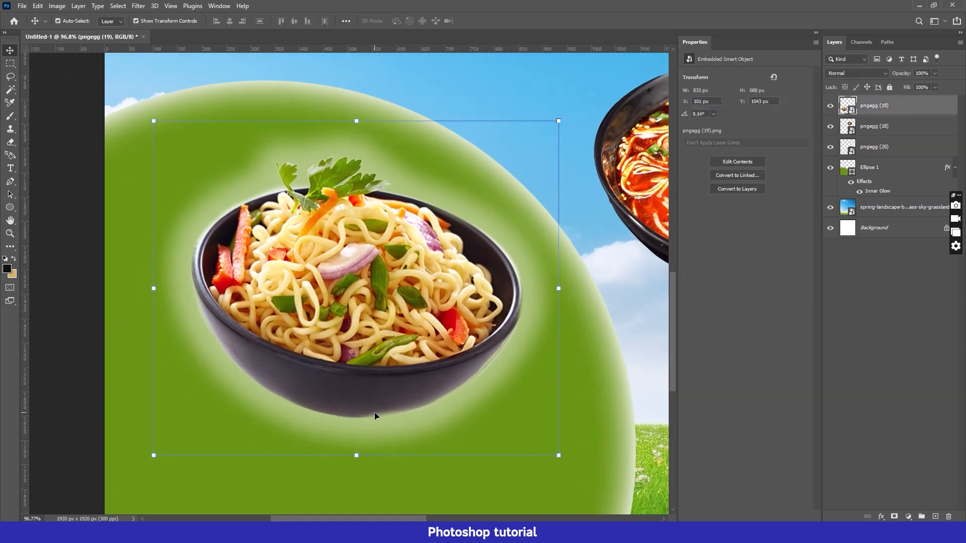
key(p)
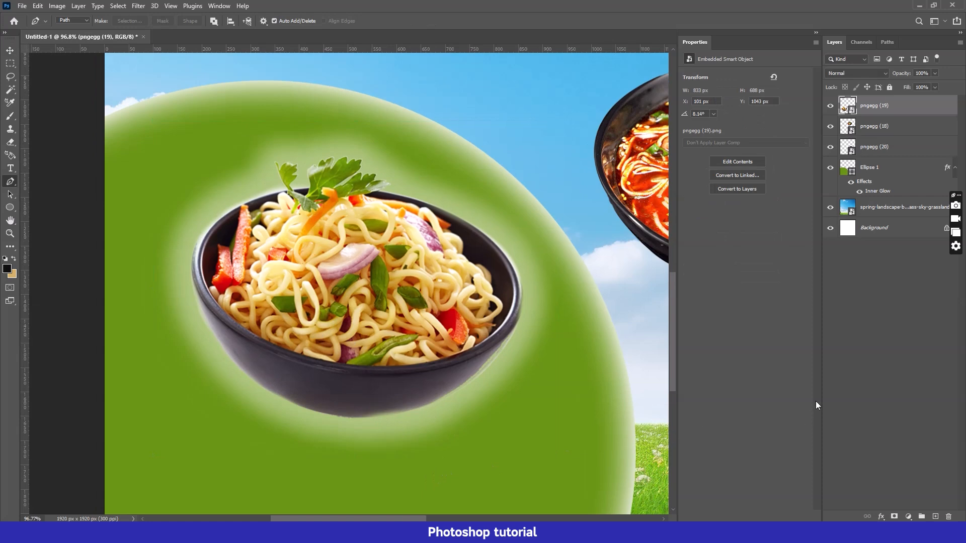
click(893, 517)
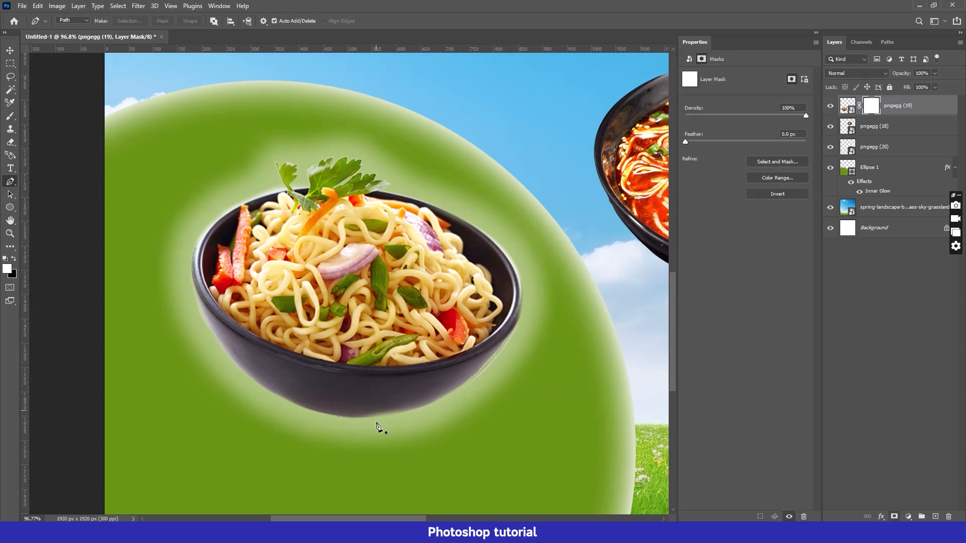
Trace a pen path along the bowl's underside, up its right side and along the rim to the parsley
scroll(376, 425, up, 4)
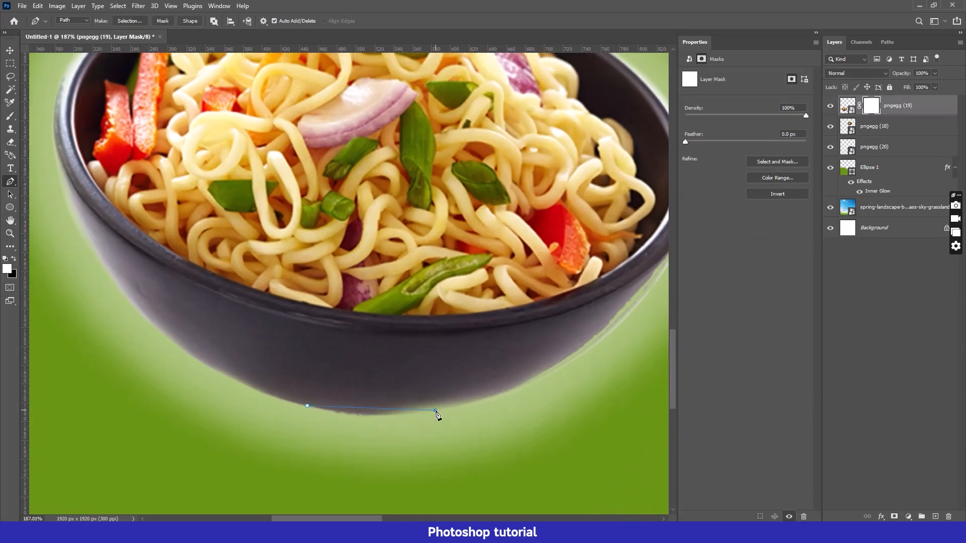
drag(497, 399, 435, 427)
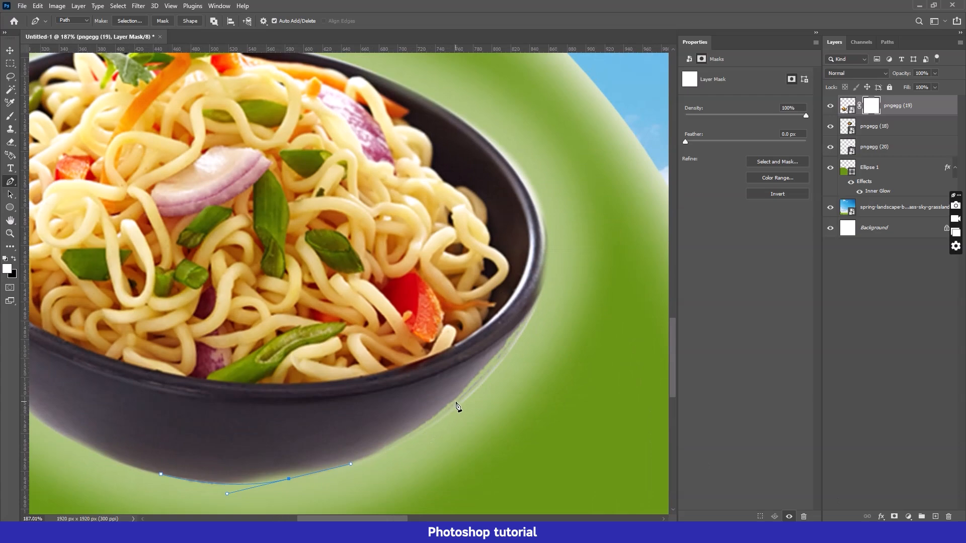
drag(498, 364, 454, 433)
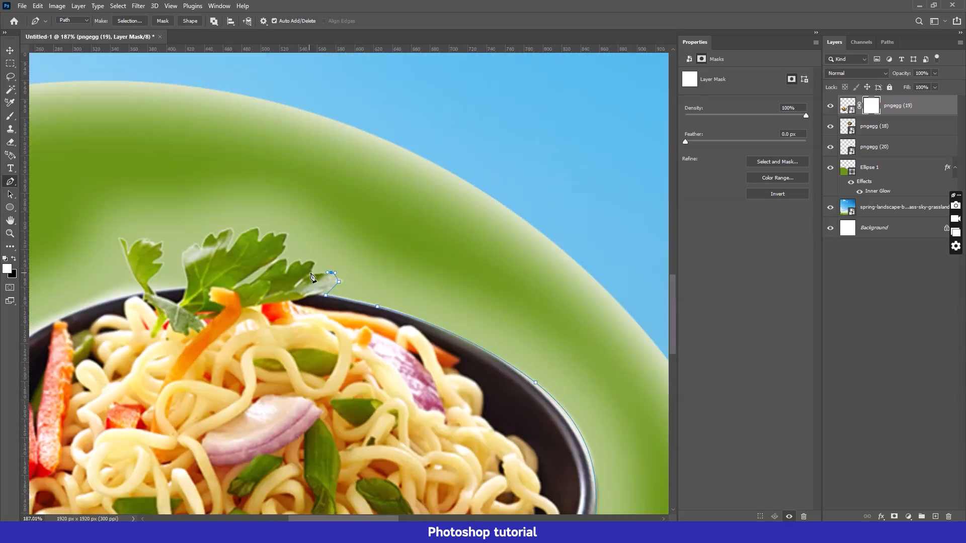
Continue the pen path around the jagged outline of the parsley leaves on top of the noodles
scroll(287, 252, up, 3)
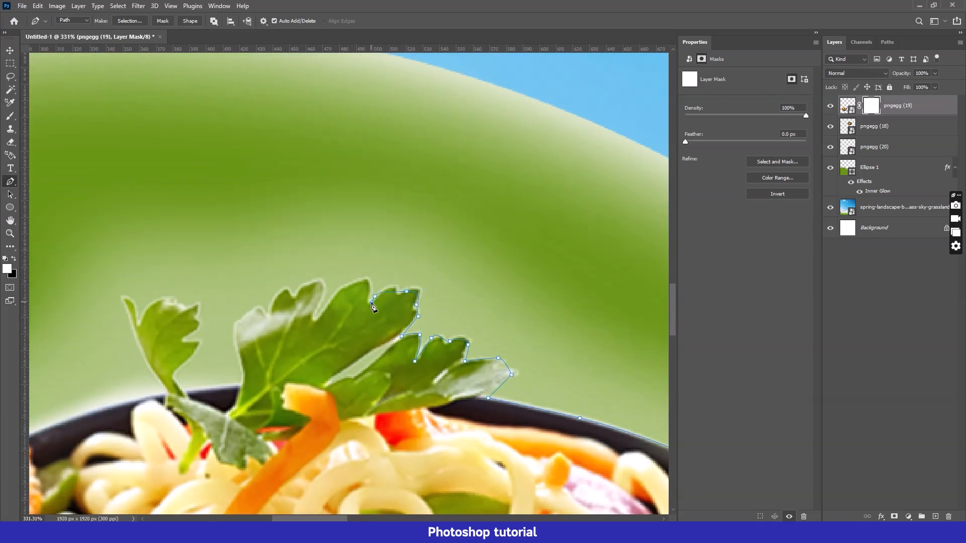
drag(325, 283, 326, 281)
drag(308, 282, 299, 287)
click(295, 295)
drag(277, 299, 431, 283)
click(388, 311)
click(393, 352)
click(393, 369)
drag(358, 384, 509, 343)
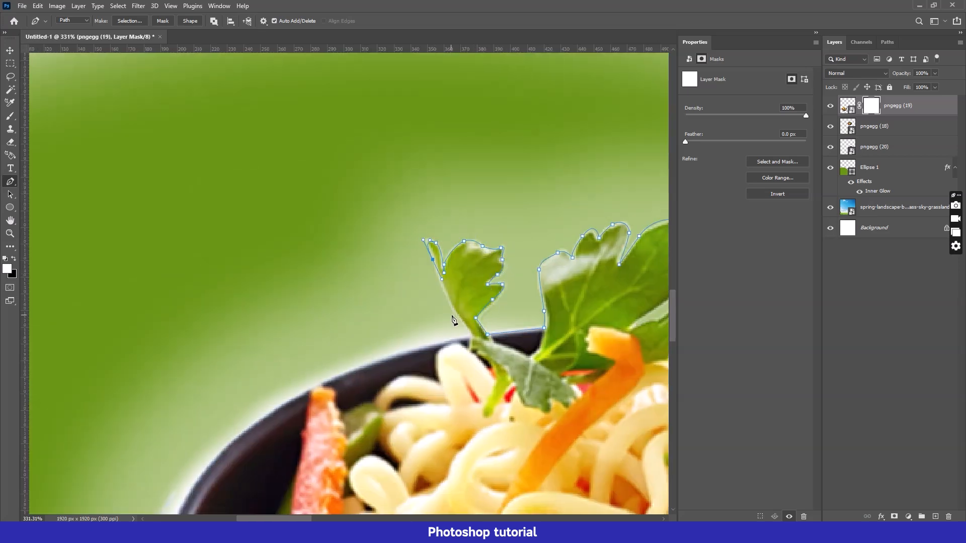
Trace the bowl's left rim and side to close the pen path, and turn the path into a selection
click(470, 335)
drag(288, 388, 289, 299)
drag(251, 403, 317, 251)
drag(282, 267, 285, 351)
drag(352, 468, 291, 257)
drag(321, 341, 410, 433)
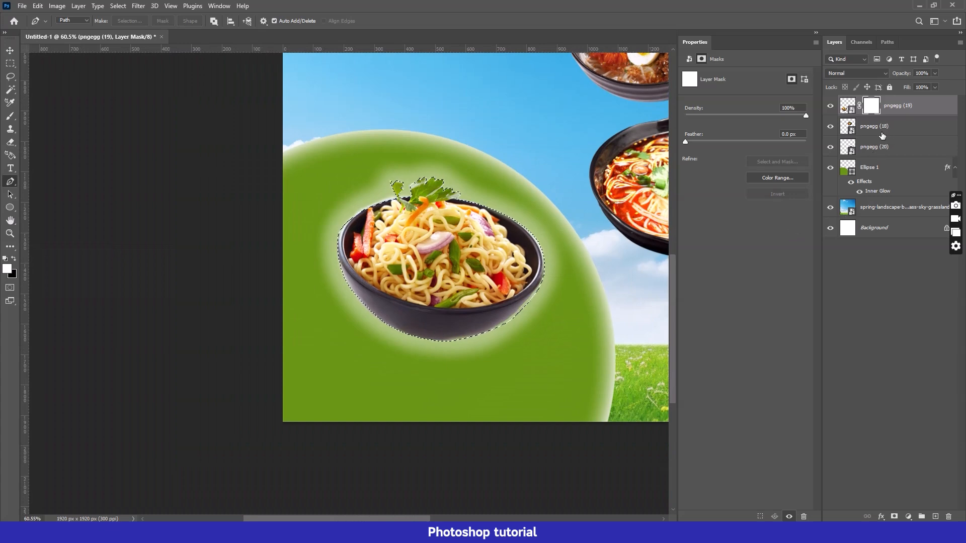
Invert the selection, mask out the white halo around the bowl, and deselect
key(ctrl+shift+i)
key(Delete)
key(ctrl+d)
drag(456, 296, 448, 304)
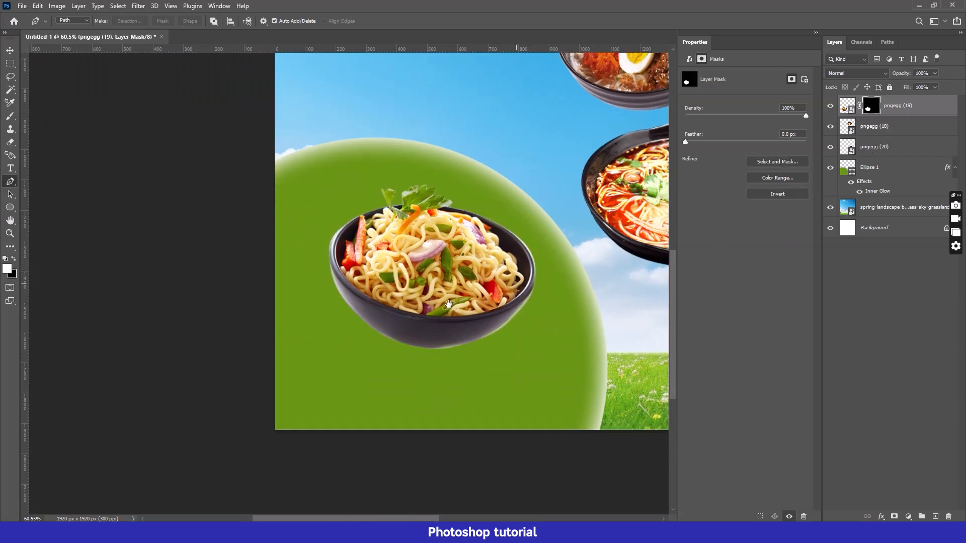
scroll(448, 304, down, 3)
Move the green circle and the parsley-topped bowl lower in the poster's lower-left corner
key(v)
click(393, 395)
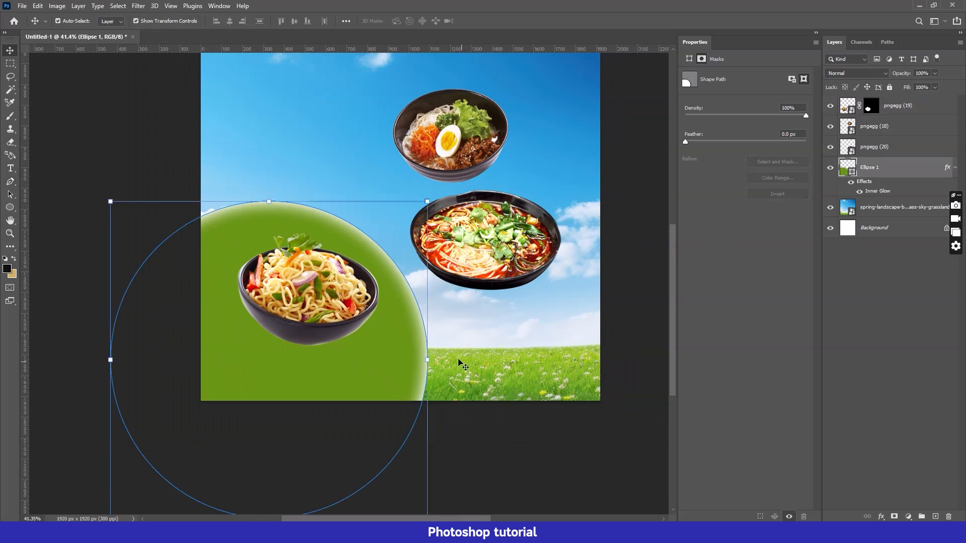
drag(378, 393, 387, 434)
drag(360, 322, 364, 343)
Add a layer named Shadow beneath pngegg (19) and paint a soft black shadow about 403 px wide under the bowl with a 500 px brush
click(907, 131)
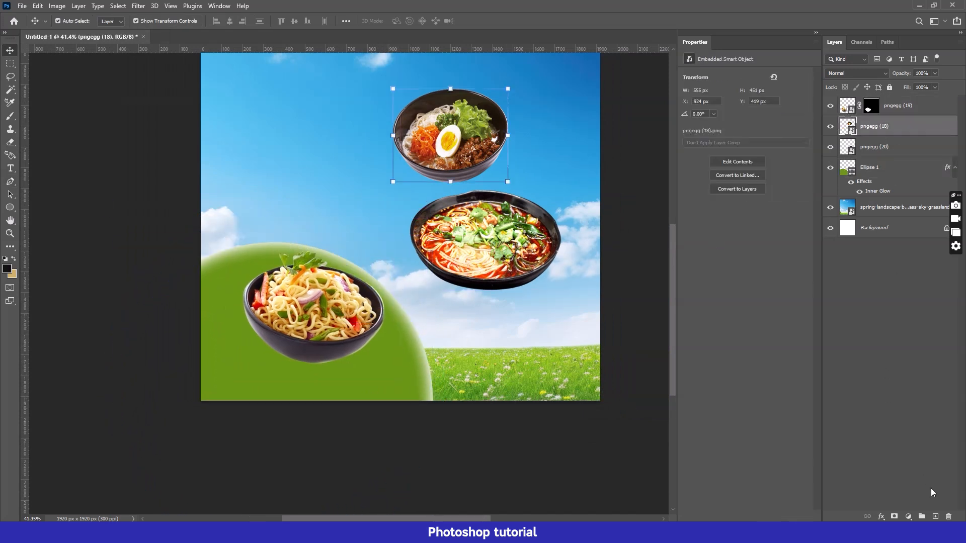
click(936, 516)
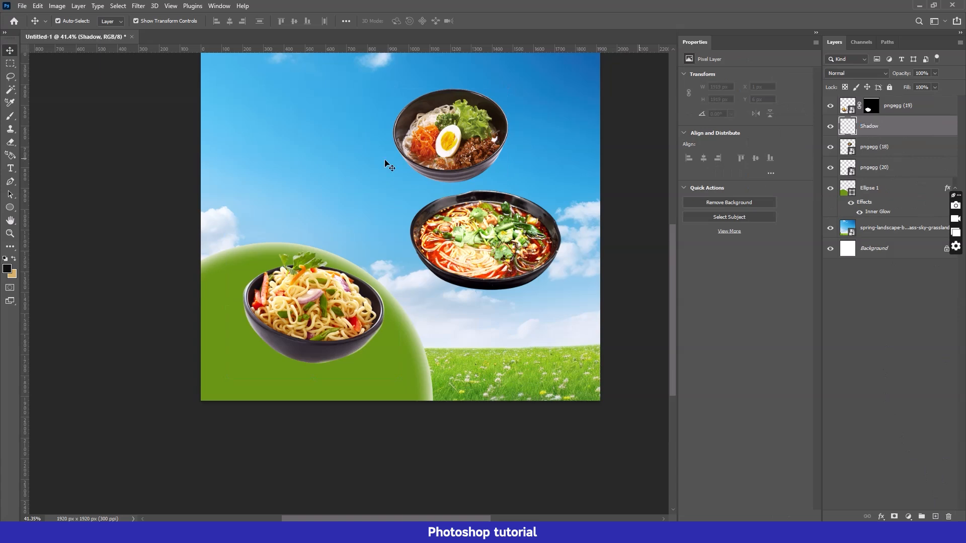
click(5, 120)
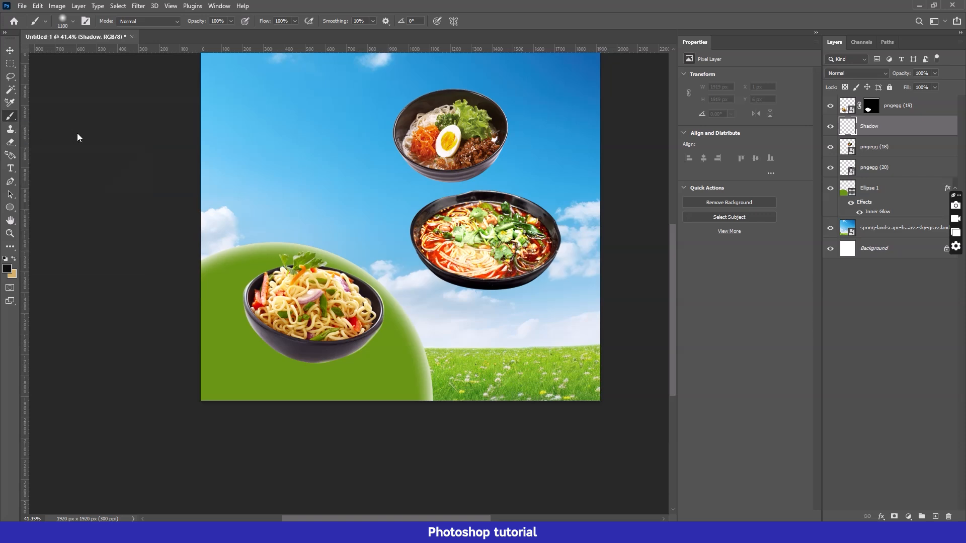
click(7, 269)
key(Return)
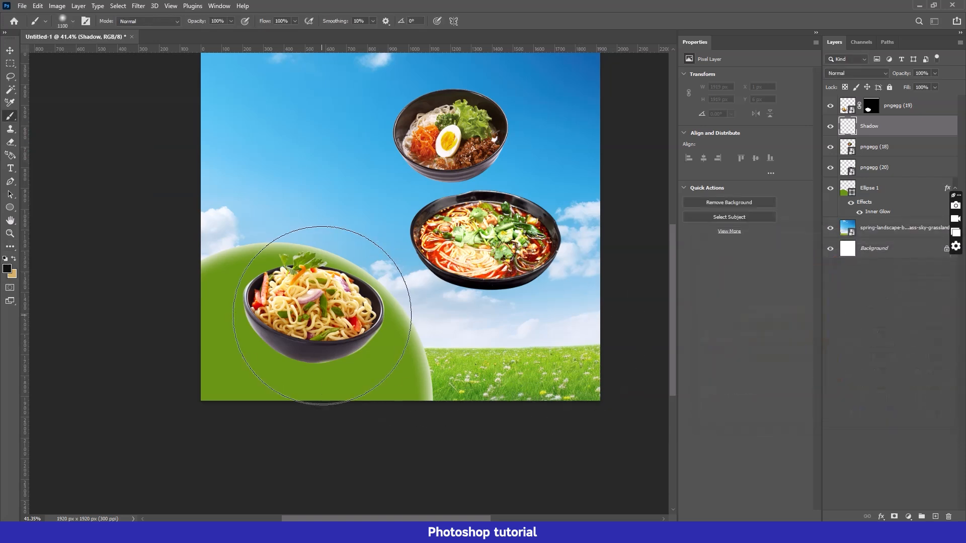
key(bracketleft)
key(bracketleft)
key(bracketleft)
key(bracketleft)
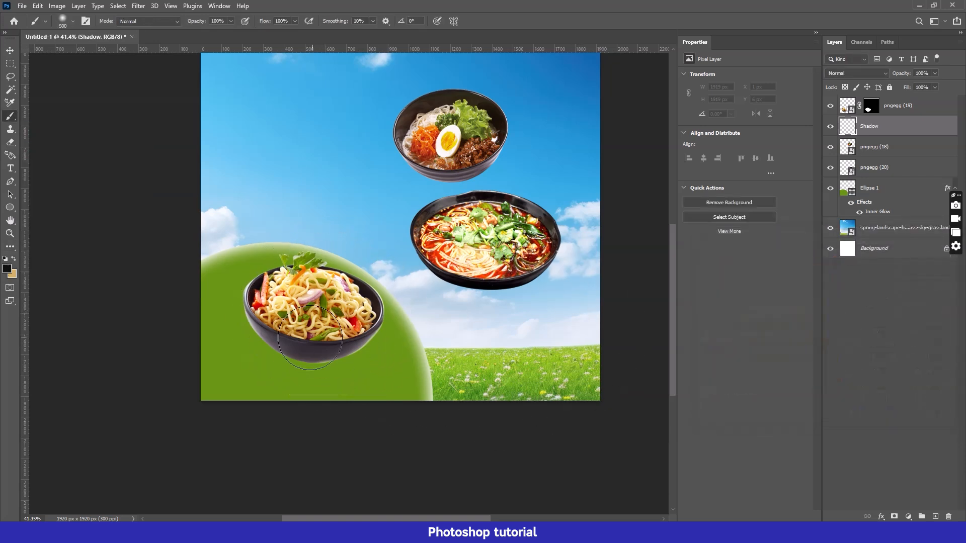
click(307, 357)
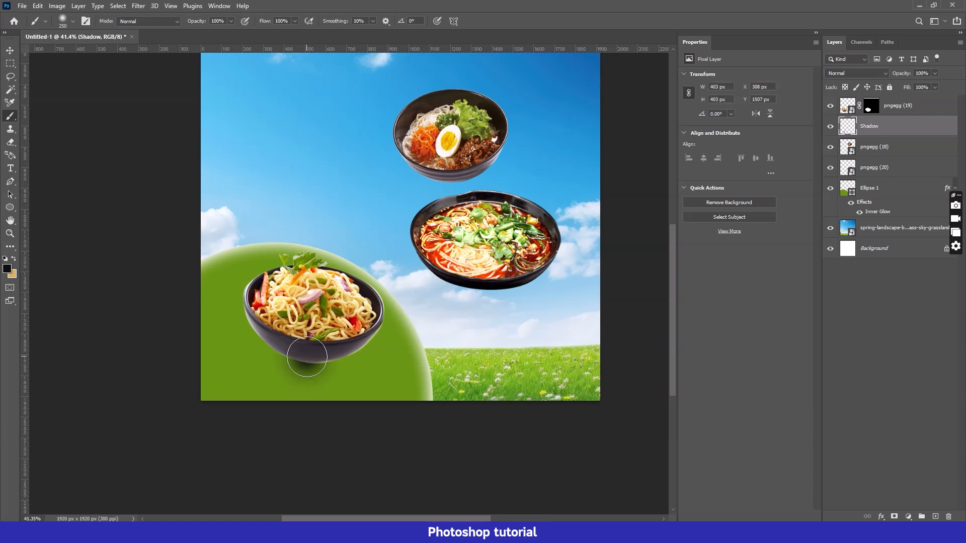
Flatten and widen the painted shadow to about 802 × 214 px beneath the parsley-topped bowl
key(v)
click(310, 317)
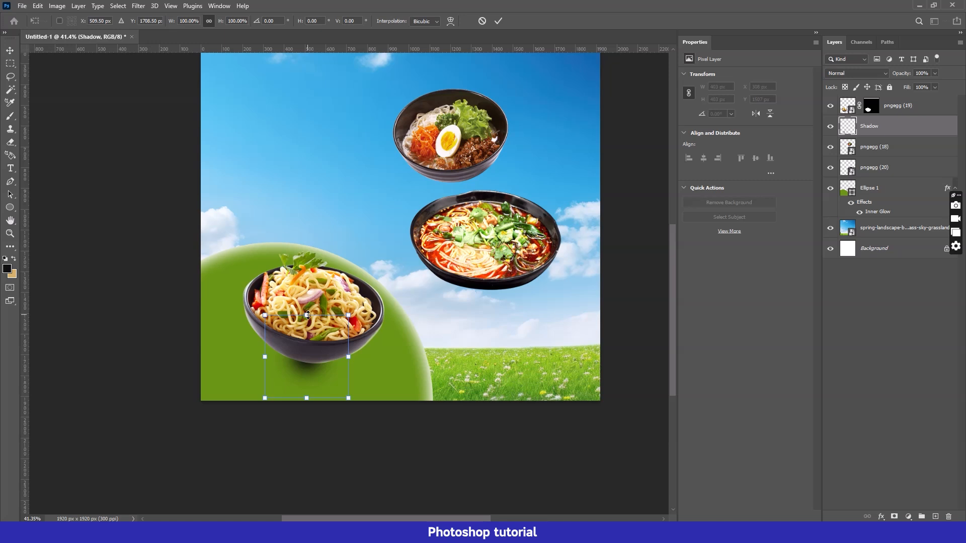
drag(307, 315, 307, 356)
key(Return)
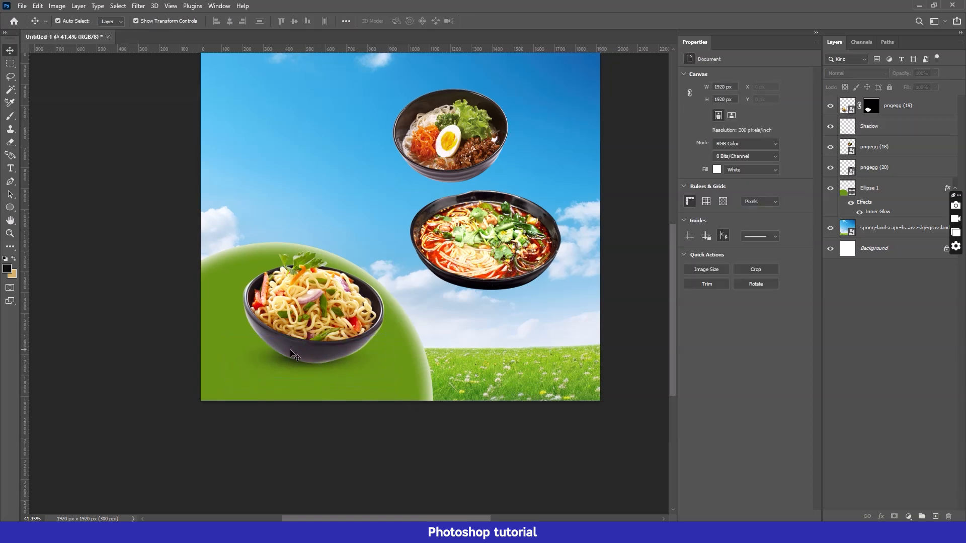
Duplicate the green circle into the poster's lower-right corner and move the red soup bowl onto the copy
scroll(291, 351, down, 5)
scroll(290, 350, up, 4)
drag(224, 296, 465, 322)
drag(473, 254, 481, 314)
scroll(429, 297, down, 6)
click(560, 262)
scroll(422, 260, up, 3)
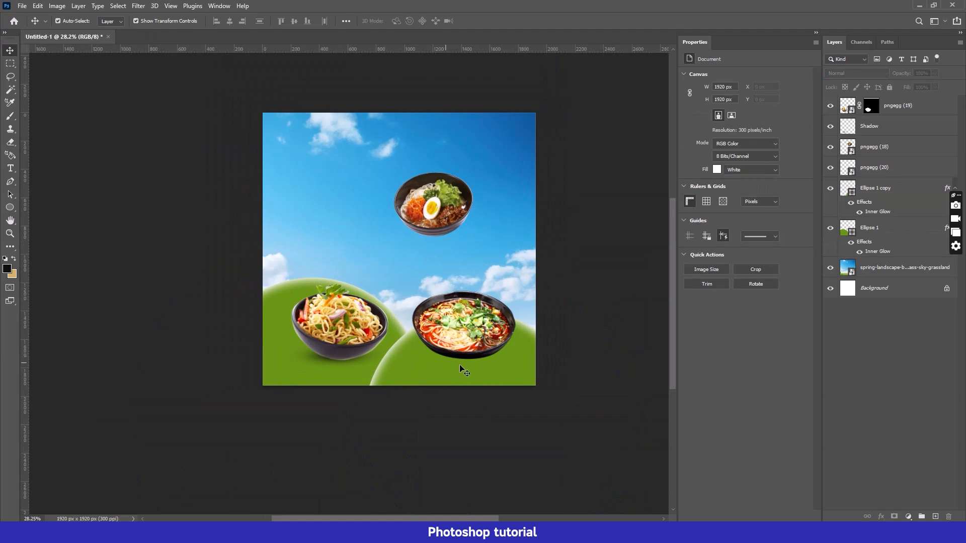
Duplicate the shadow under the red soup bowl, enlarge it to about 1019 × 272 px, and place its layer below pngegg (20)
scroll(463, 371, up, 3)
click(211, 356)
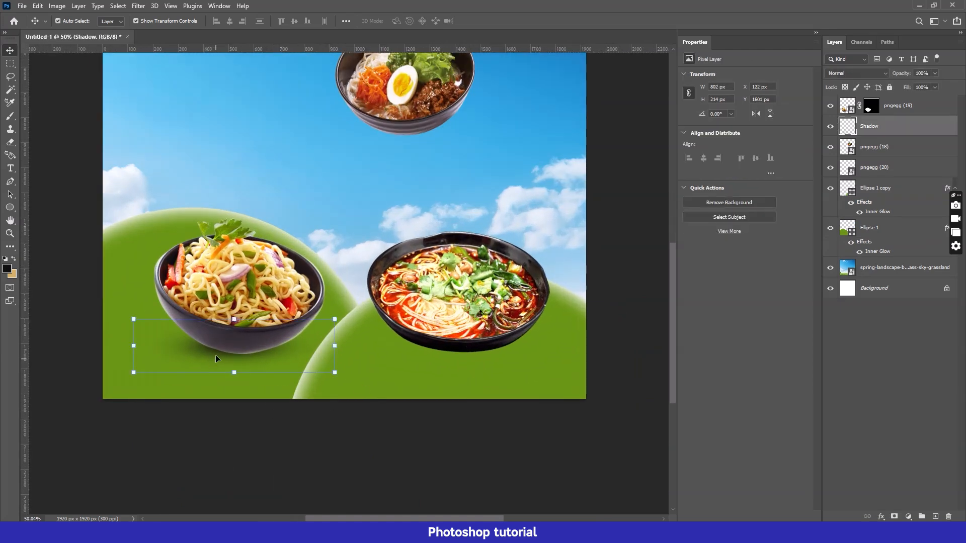
drag(216, 355, 438, 354)
drag(458, 319, 458, 305)
drag(467, 339, 468, 345)
key(Return)
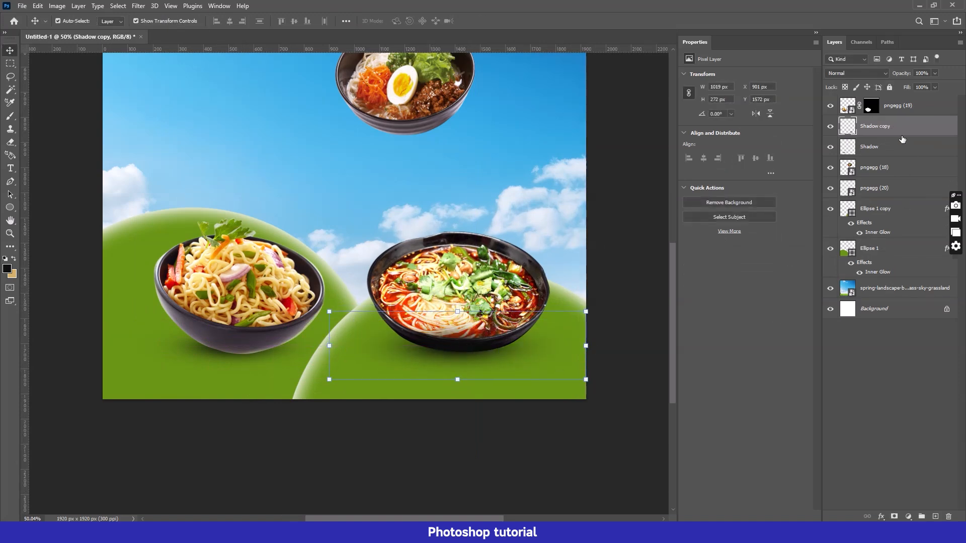
drag(903, 140, 880, 206)
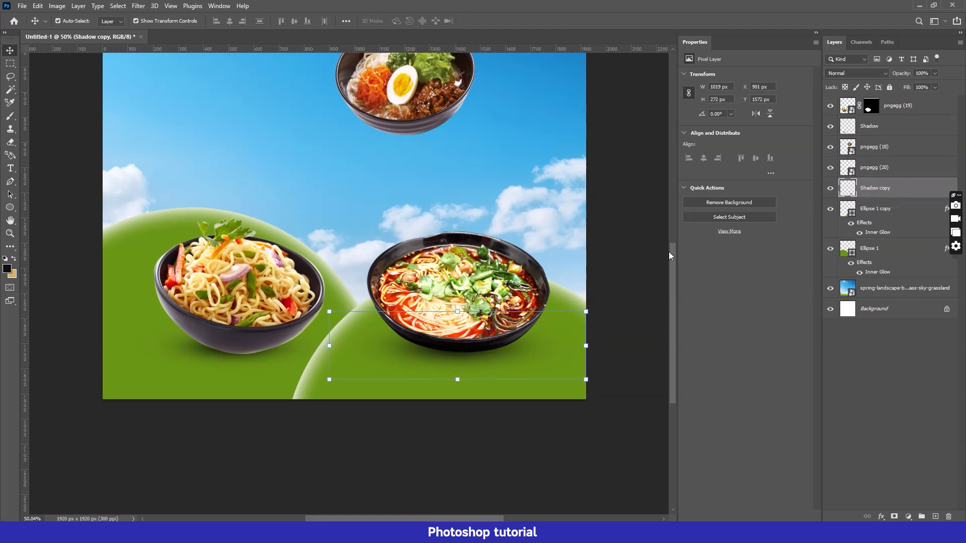
click(626, 276)
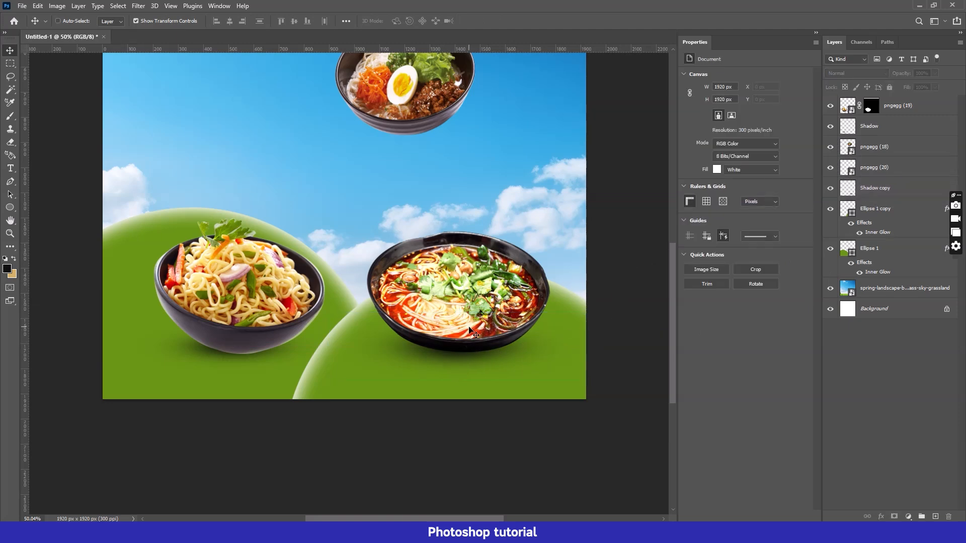
Enlarge the soup bowl's shadow to about 1118 × 298 px and nudge it into place beneath the bowl
key(ctrl+0)
click(467, 350)
drag(545, 345, 562, 351)
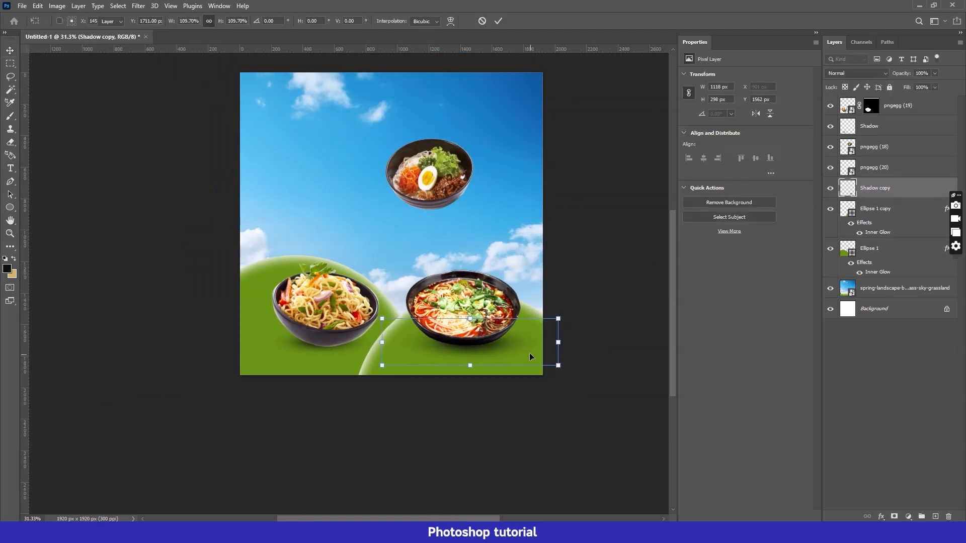
key(Return)
drag(502, 345, 497, 344)
click(594, 324)
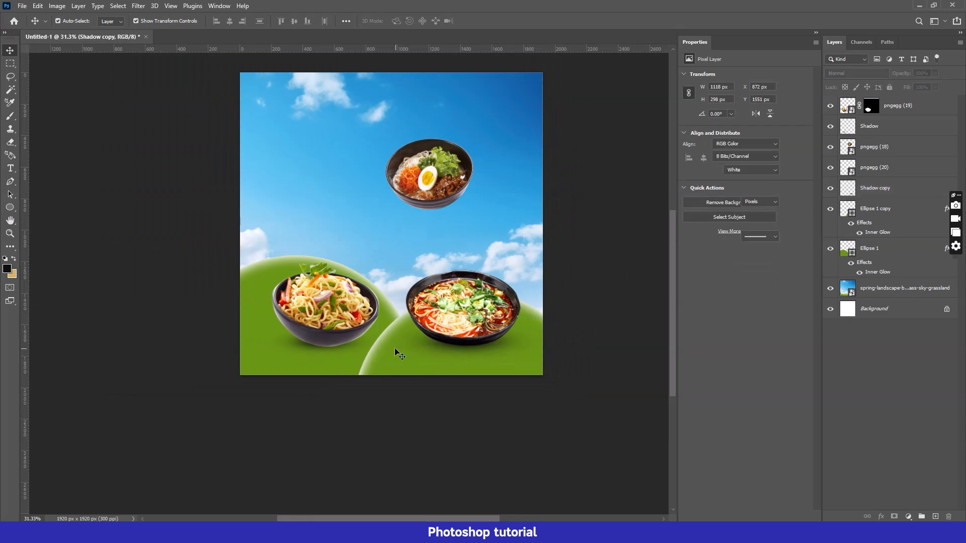
Add a third green circle behind the other two, centred between them, and move the egg-topped bowl onto it
drag(265, 278, 376, 255)
drag(885, 252, 885, 314)
drag(409, 250, 401, 242)
drag(443, 162, 418, 228)
click(579, 282)
scroll(419, 296, down, 5)
scroll(421, 302, up, 4)
click(495, 259)
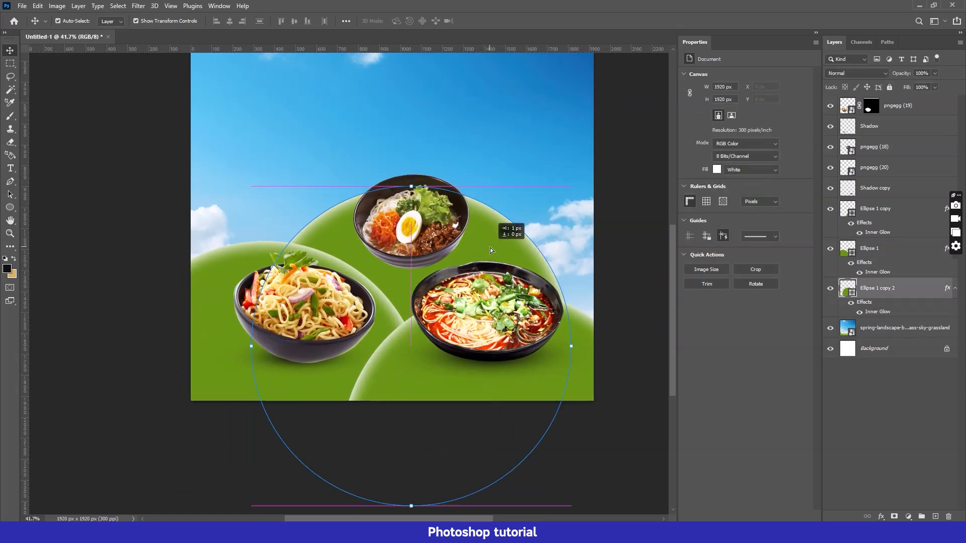
Duplicate the shadow under the egg-topped bowl and move layers pngegg (18) and pngegg (20) above the shadow layers
click(413, 253)
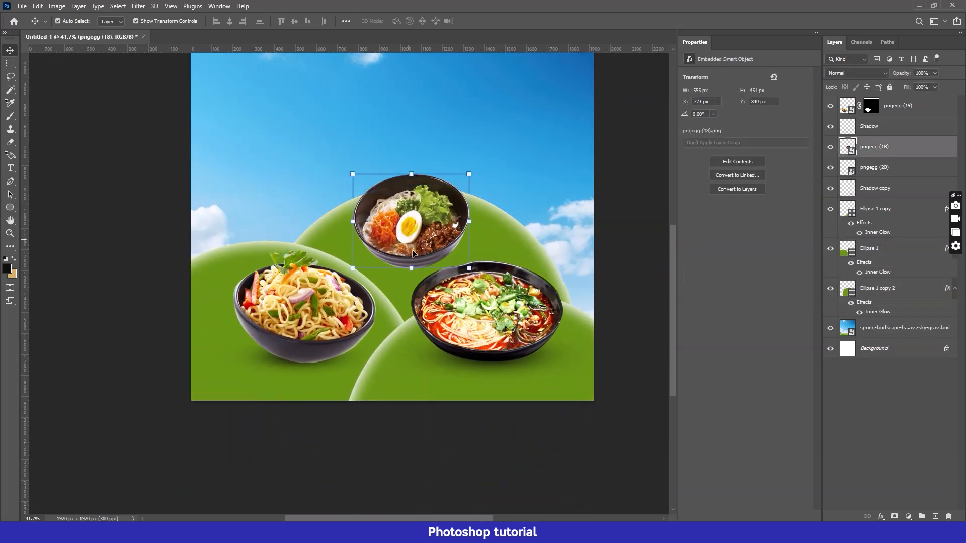
drag(293, 372, 405, 279)
mouse_move(881, 130)
mouse_down()
mouse_move(900, 259)
mouse_move(883, 119)
mouse_up()
click(886, 168)
shift+click(888, 150)
click(635, 222)
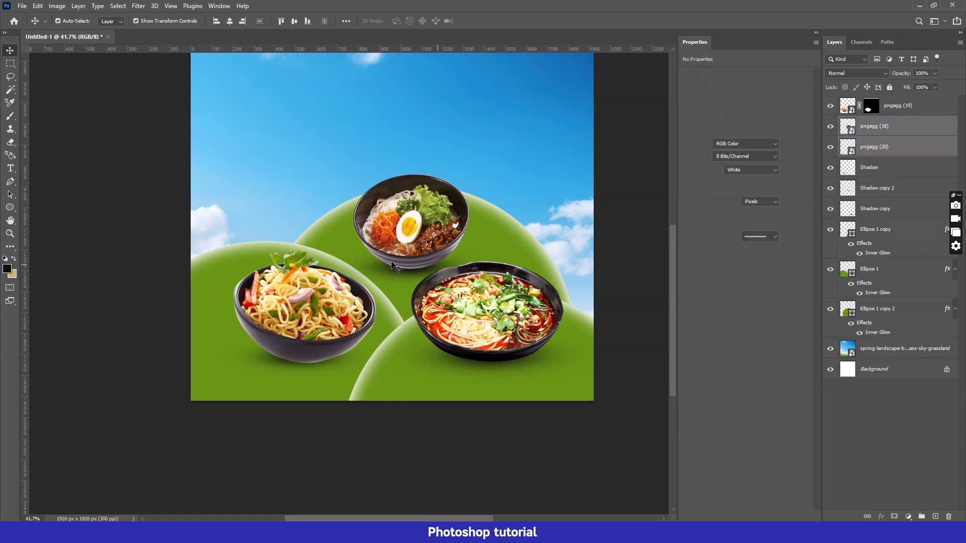
Raise the Inner Glow opacity of Ellipse 1 copy 2 to 100% and slightly increase its size
scroll(391, 281, down, 3)
scroll(412, 267, up, 1)
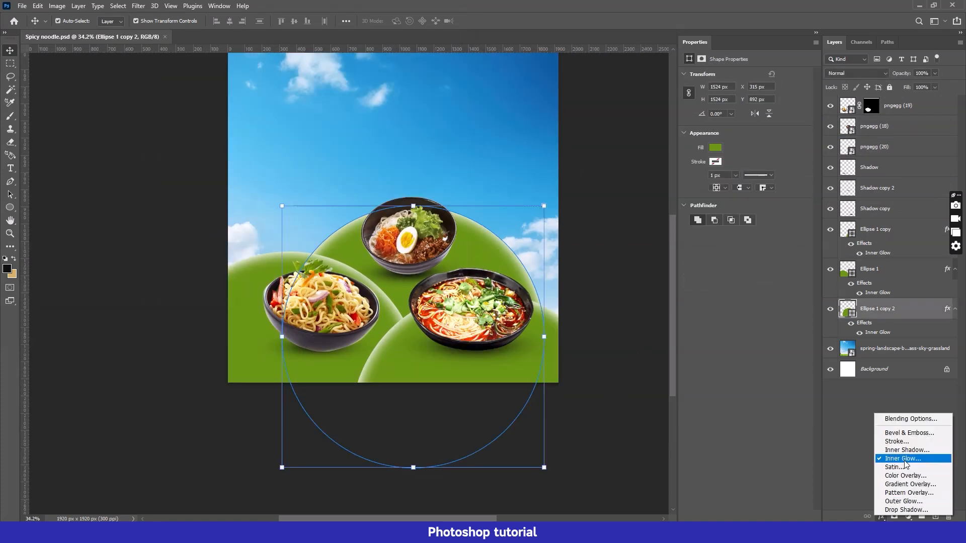
click(901, 462)
drag(774, 260, 795, 260)
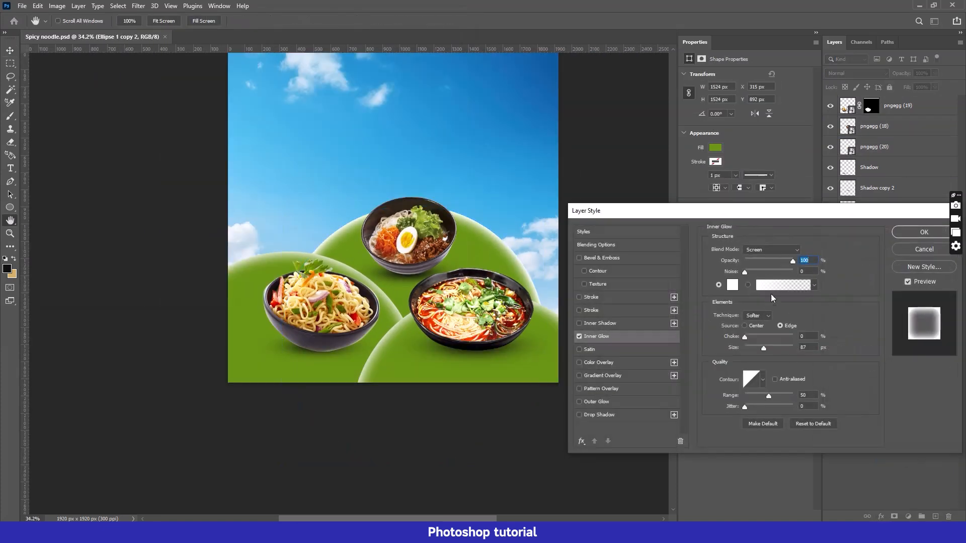
drag(765, 349, 766, 349)
key(Return)
Copy the layer style of Ellipse 1 copy 2 onto Ellipse 1 and Ellipse 1 copy, and save the document
right_click(872, 317)
click(777, 332)
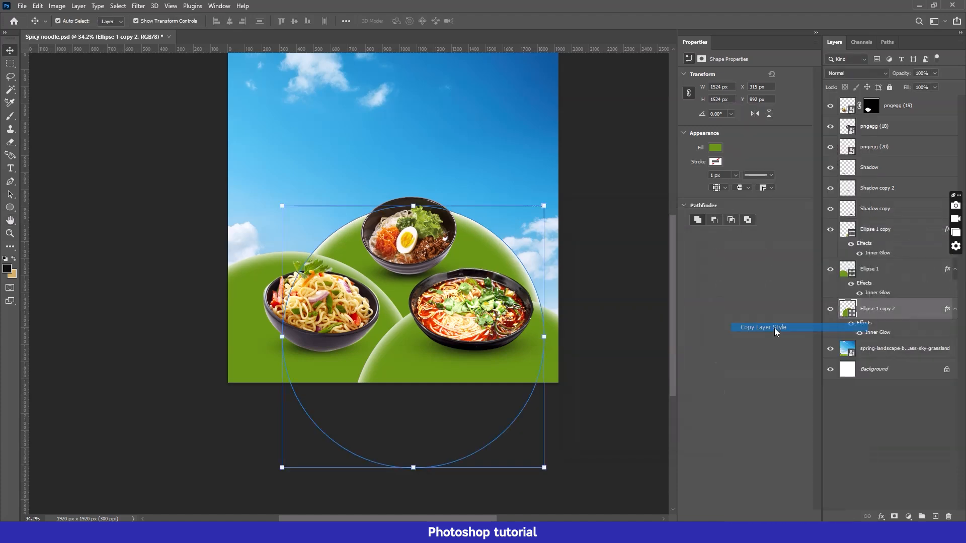
click(912, 278)
shift+click(887, 232)
right_click(891, 233)
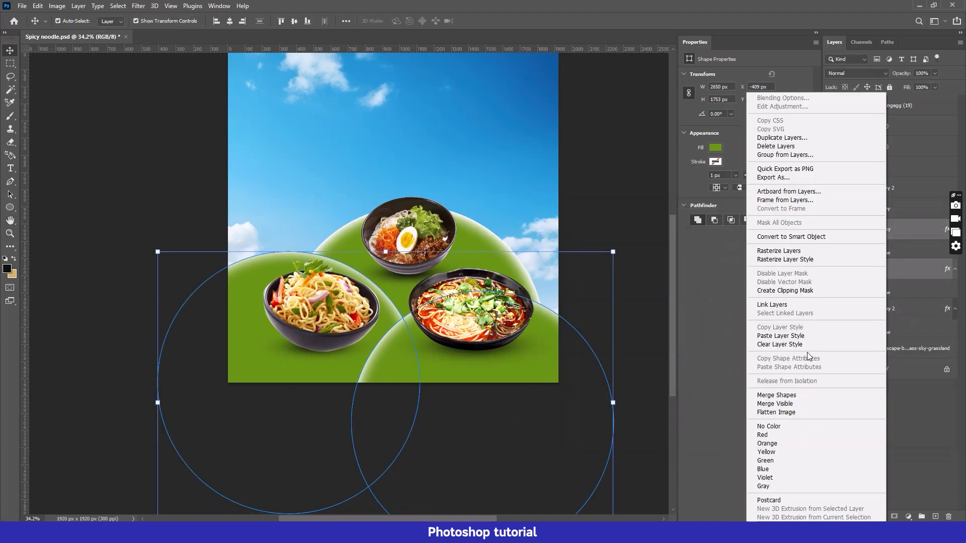
right_click(919, 262)
click(813, 336)
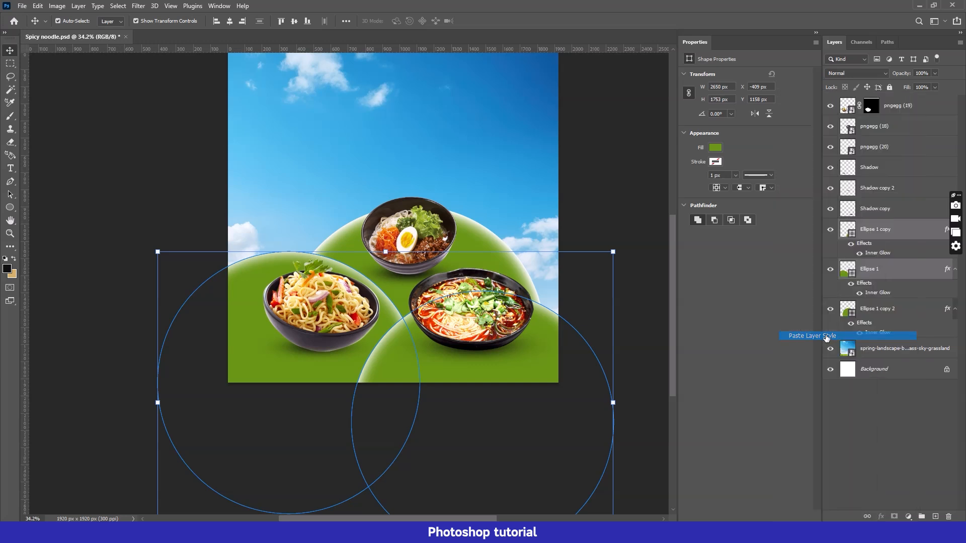
click(587, 215)
scroll(434, 333, down, 2)
scroll(405, 303, up, 2)
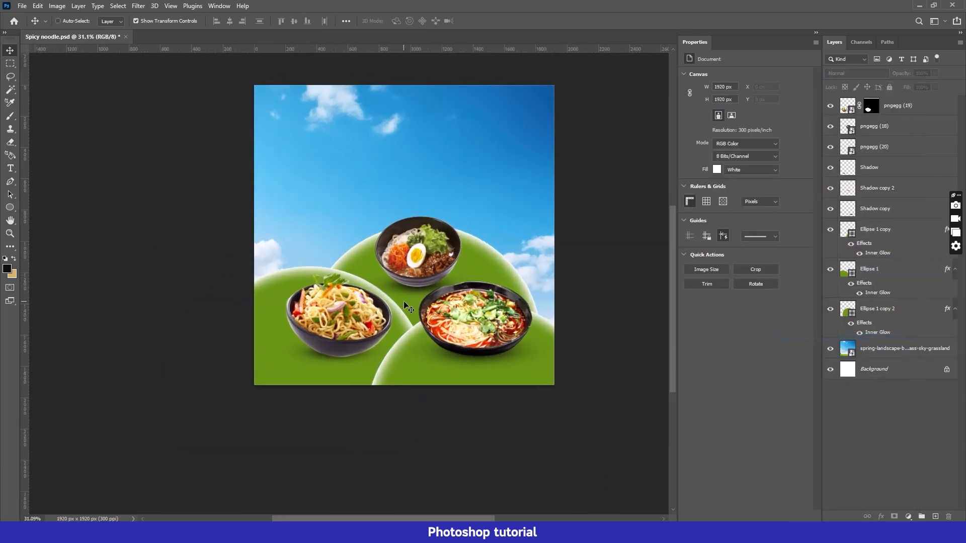
key(ctrl+s)
Tilt the red soup bowl counterclockwise on its circle and shift its shadow lower
ctrl+click(421, 266)
ctrl+click(495, 329)
key(ctrl+t)
drag(579, 282, 549, 222)
drag(508, 332, 502, 360)
key(Return)
click(574, 304)
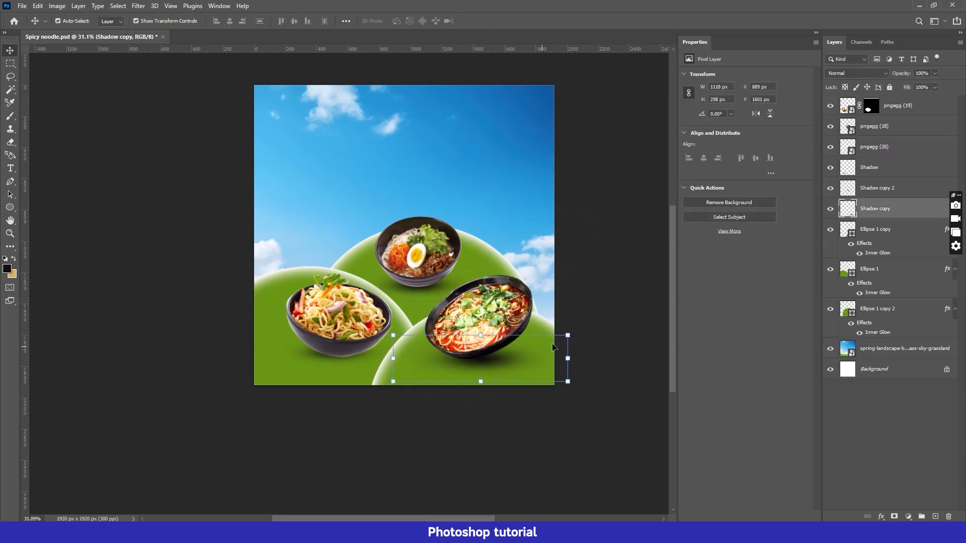
Enlarge the tilted bowl's shadow to about 1242 × 331 px and save the document
drag(567, 336, 583, 323)
key(Return)
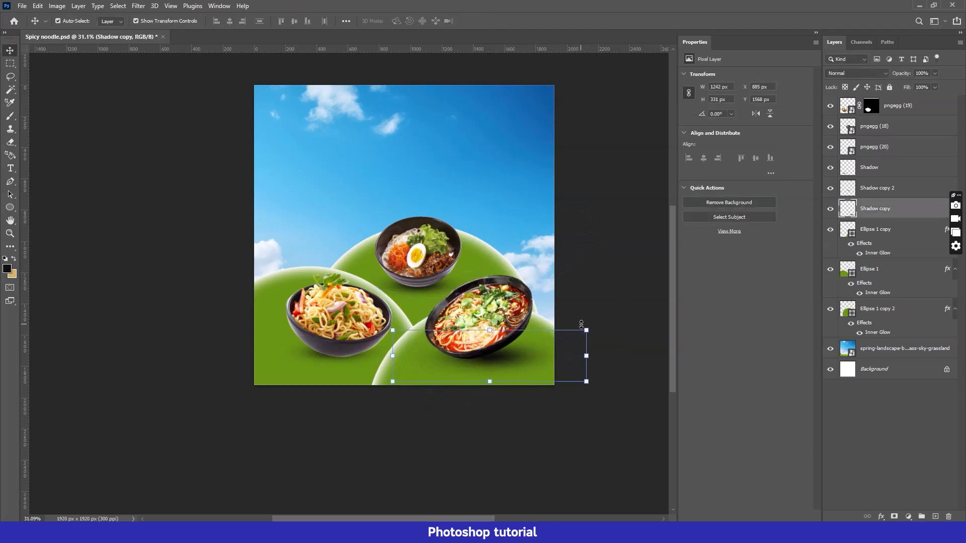
click(620, 270)
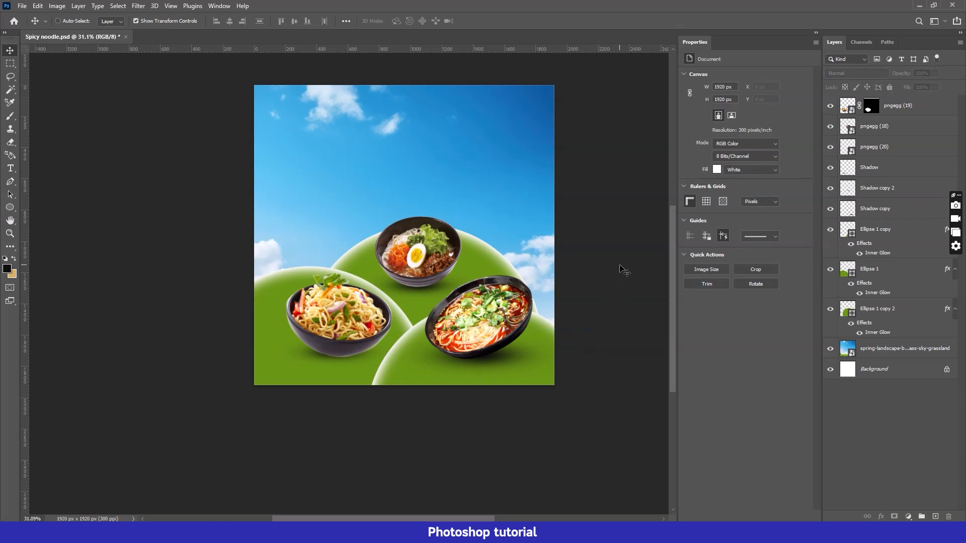
key(ctrl+s)
Add a new layer directly above the sky background and set the foreground colour to ffffff
key(ctrl+shift+alt+n)
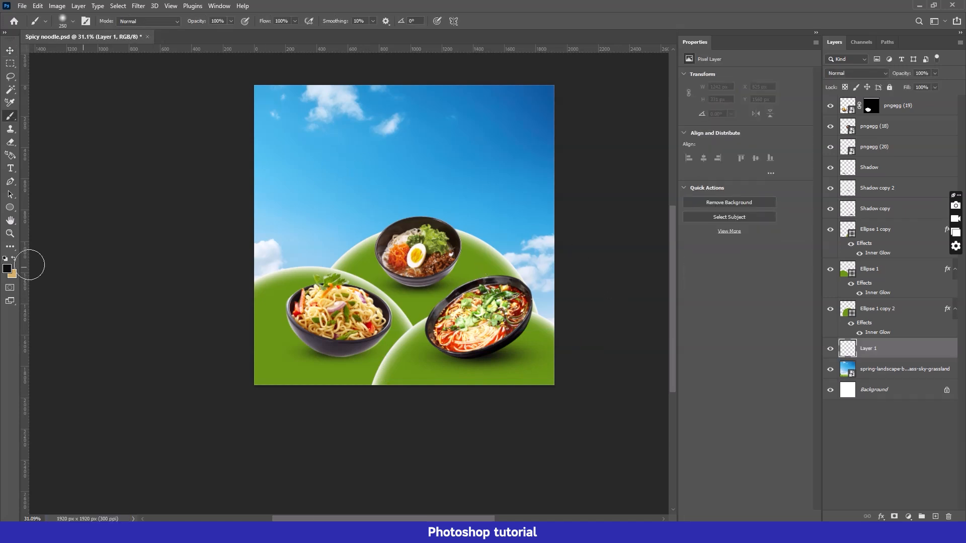
click(6, 268)
text(ffffff)
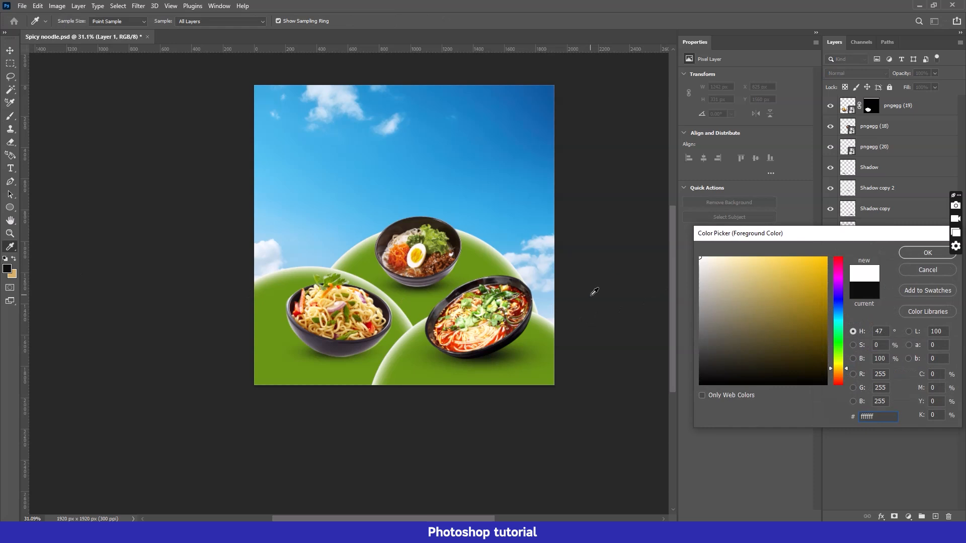
key(Return)
Paint a soft white haze over the sky behind the bowls with a greatly enlarged brush
key(b)
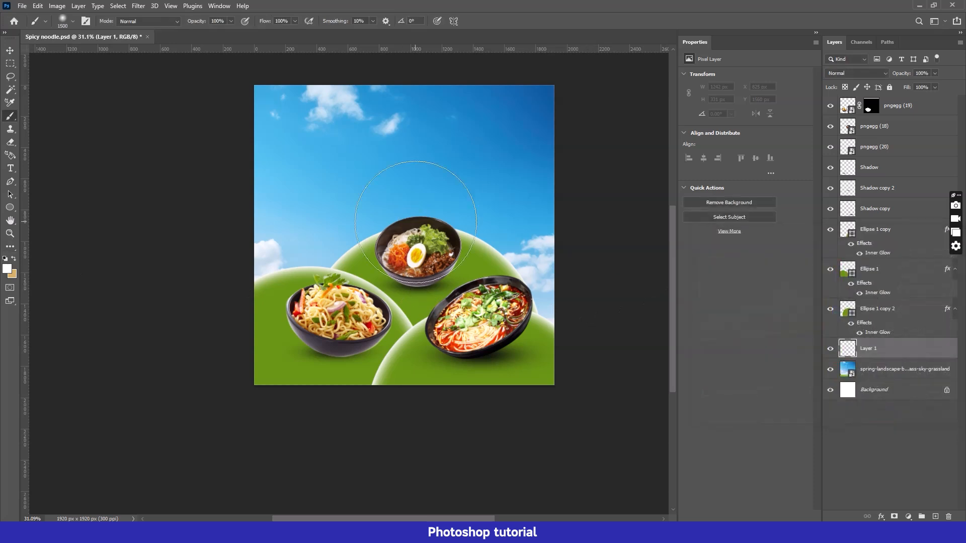
key(bracketright)
key(bracketright)
key(bracketright)
key(bracketright)
key(bracketright)
key(bracketright)
click(406, 221)
click(340, 243)
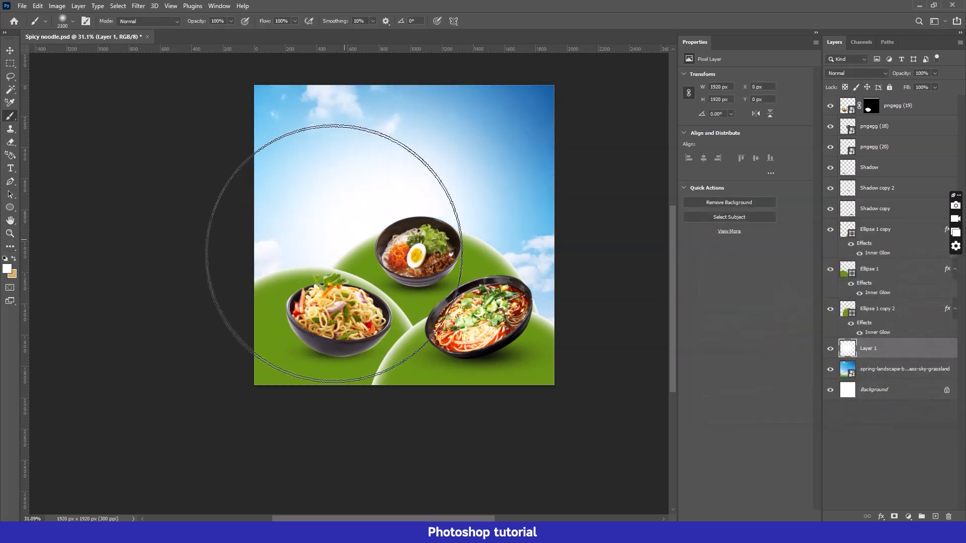
click(456, 221)
key(v)
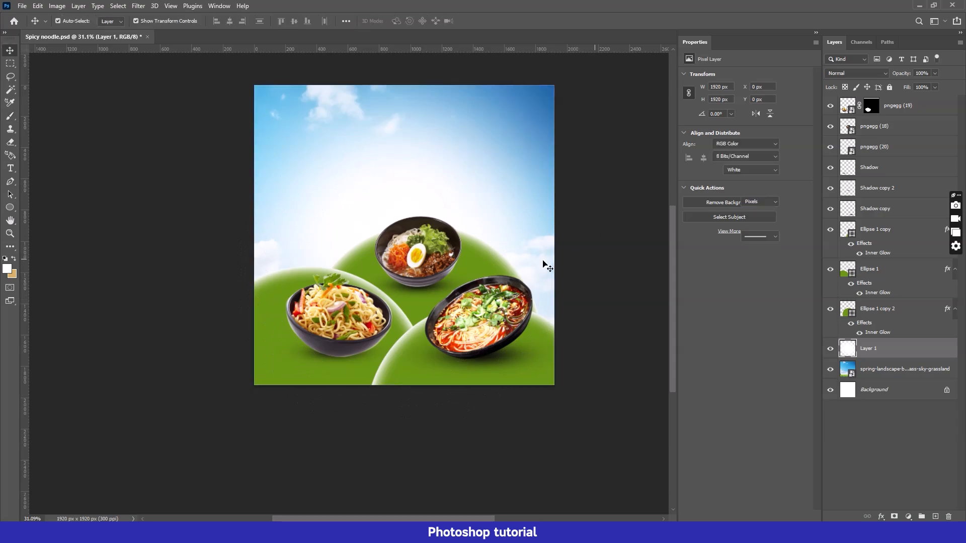
key(ctrl+minus)
key(ctrl+minus)
key(ctrl+minus)
key(ctrl+plus)
key(ctrl+plus)
key(ctrl+plus)
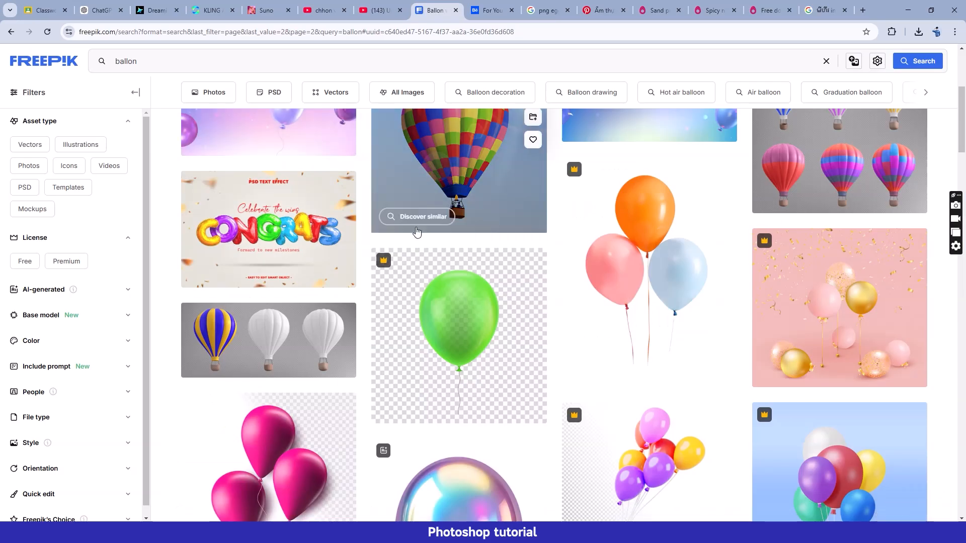
Switch to Freepik in the browser, search for "cloud", and download the "White fluffy clouds in blue sky" vector
scroll(238, 104, up, 5)
text(cloud)
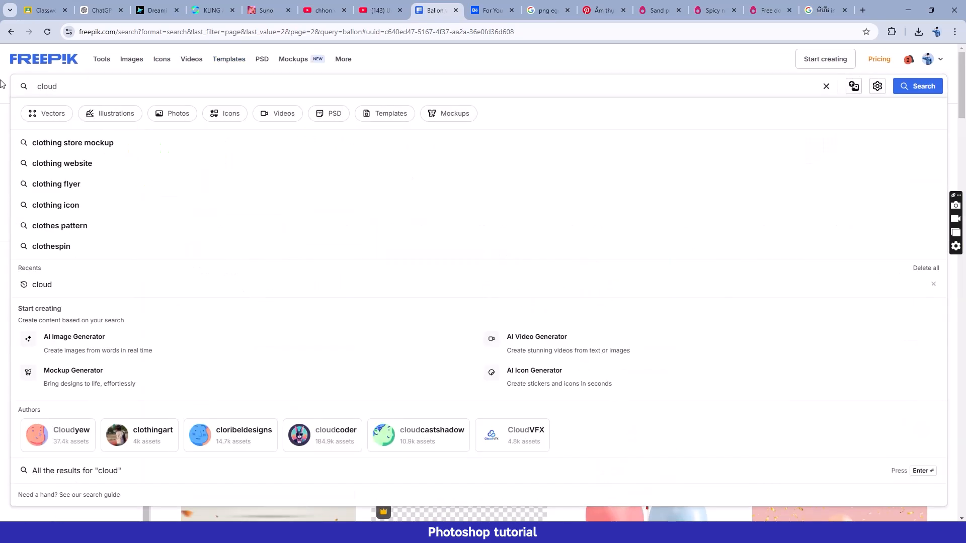
key(Return)
scroll(560, 429, down, 10)
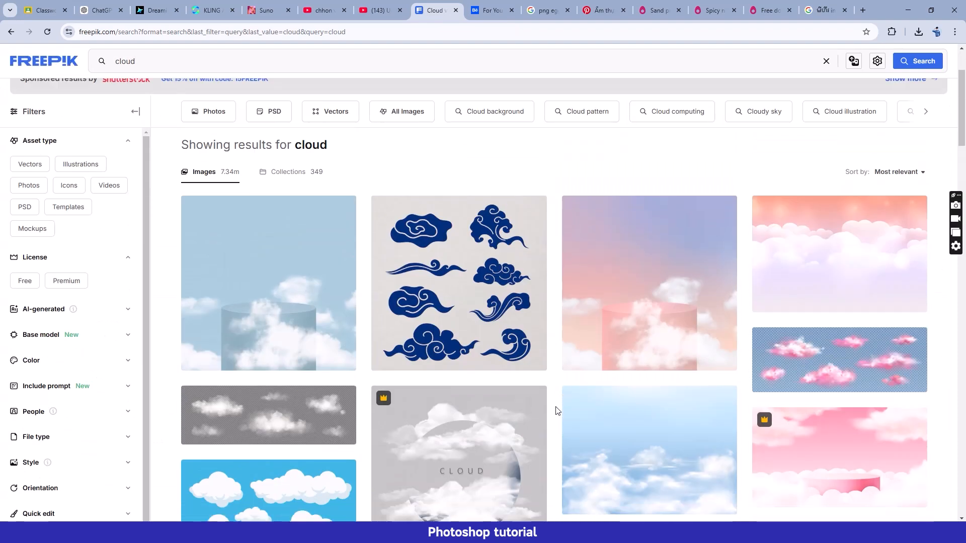
scroll(463, 413, down, 5)
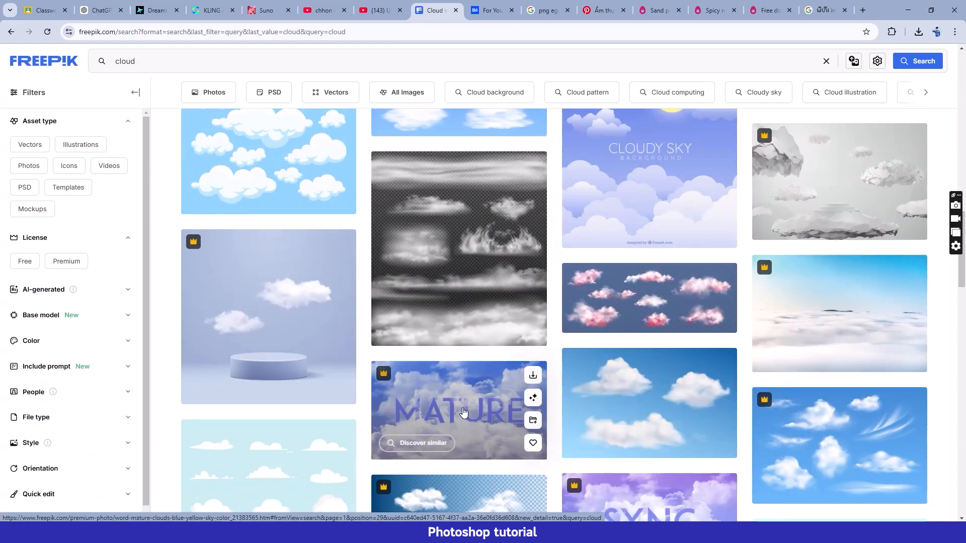
click(633, 397)
click(735, 104)
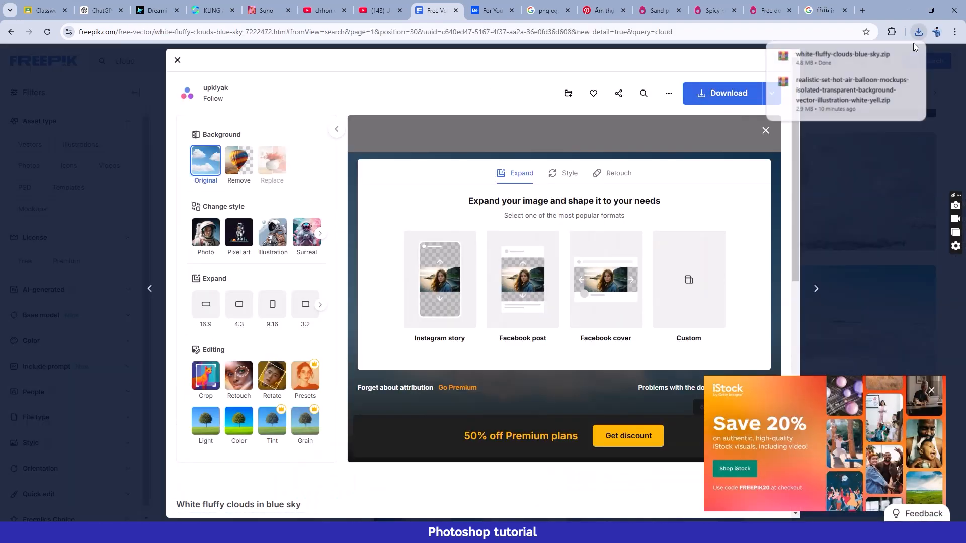
Locate the downloaded white-fluffy-clouds-blue-sky archive in the Spicy Noodle poster folder and extract its files there
click(913, 43)
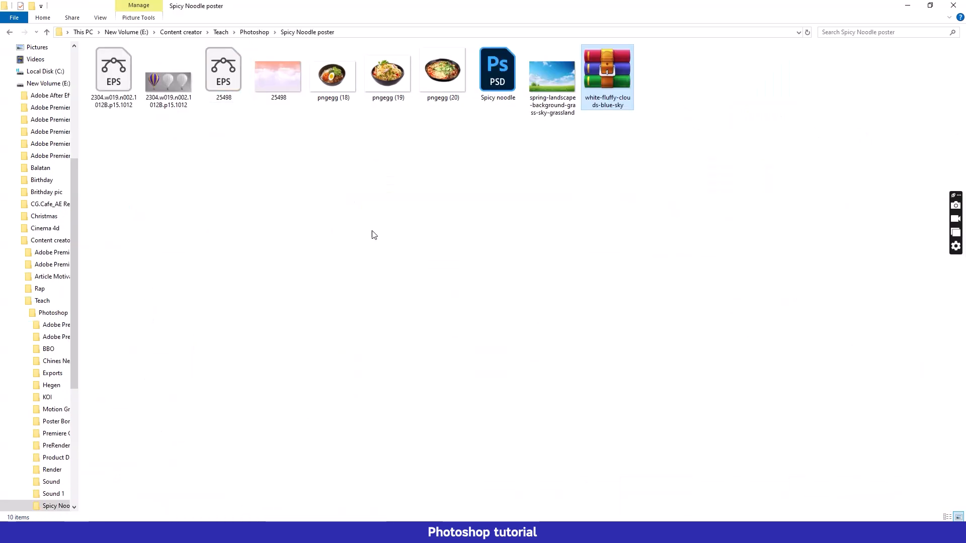
right_click(599, 70)
click(615, 121)
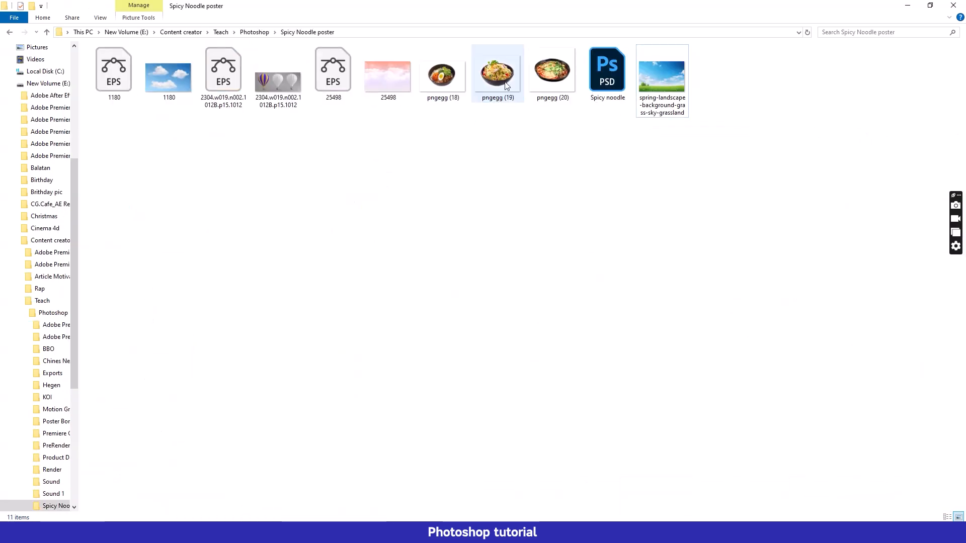
Open the 1180 EPS file in Illustrator and hide its BG layer
double_click(114, 72)
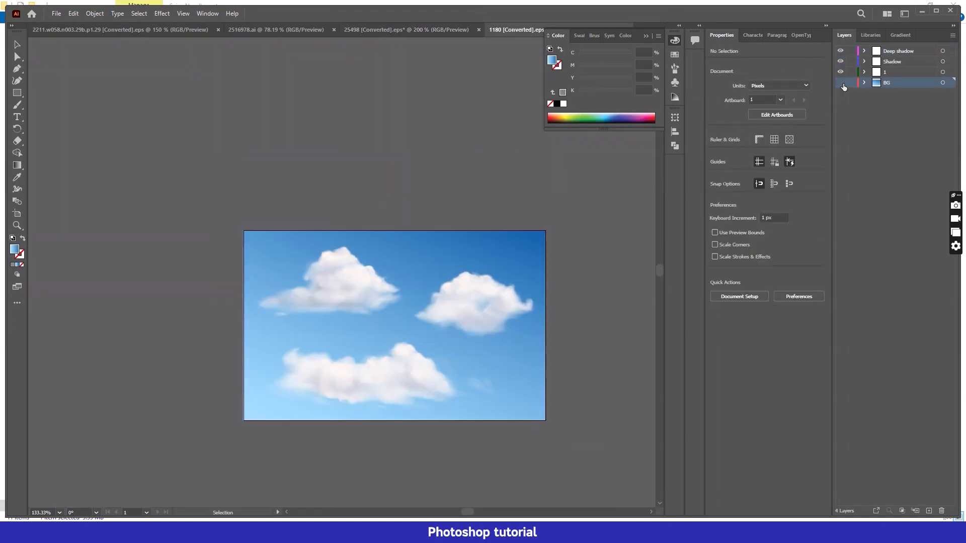
click(843, 83)
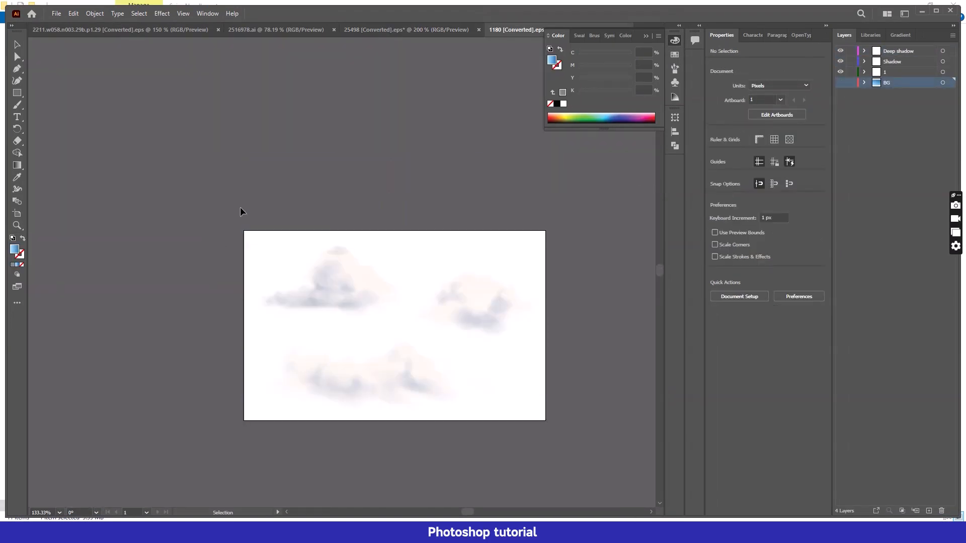
Copy the upper-left cloud from the Illustrator file and place it in the Photoshop poster as a smart object
drag(399, 317, 360, 480)
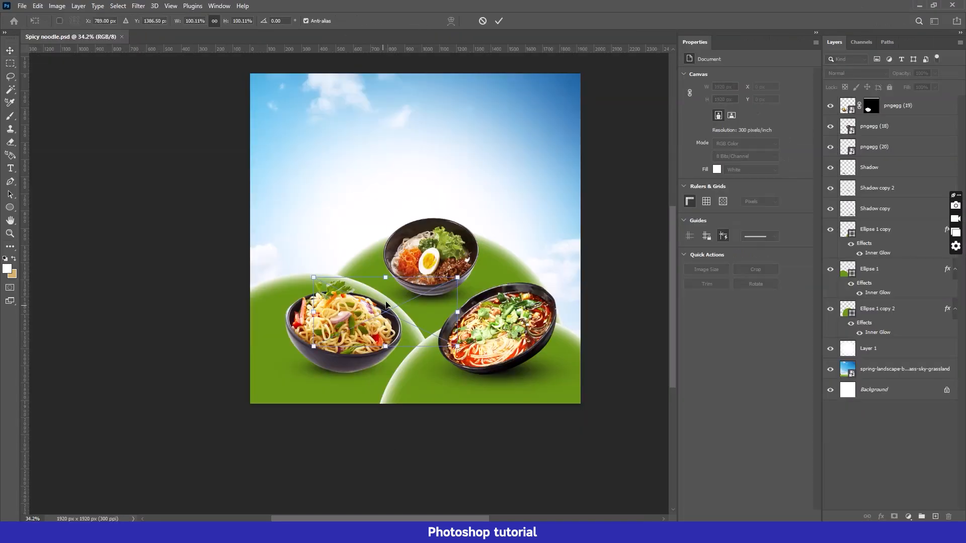
key(ctrl+v)
drag(435, 303, 418, 198)
key(Return)
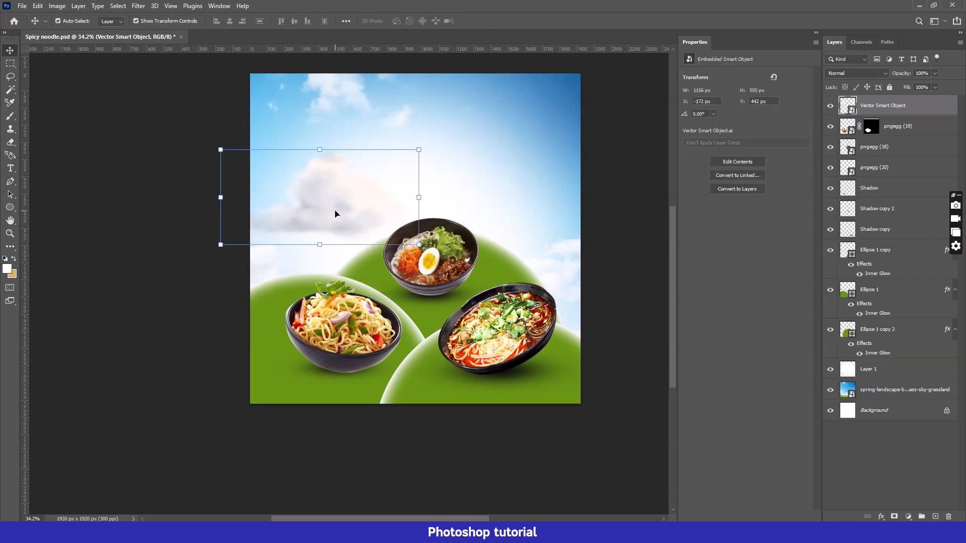
Move the pasted cloud up into the sky's left side and set its blend mode to Screen
drag(337, 214, 315, 170)
click(861, 74)
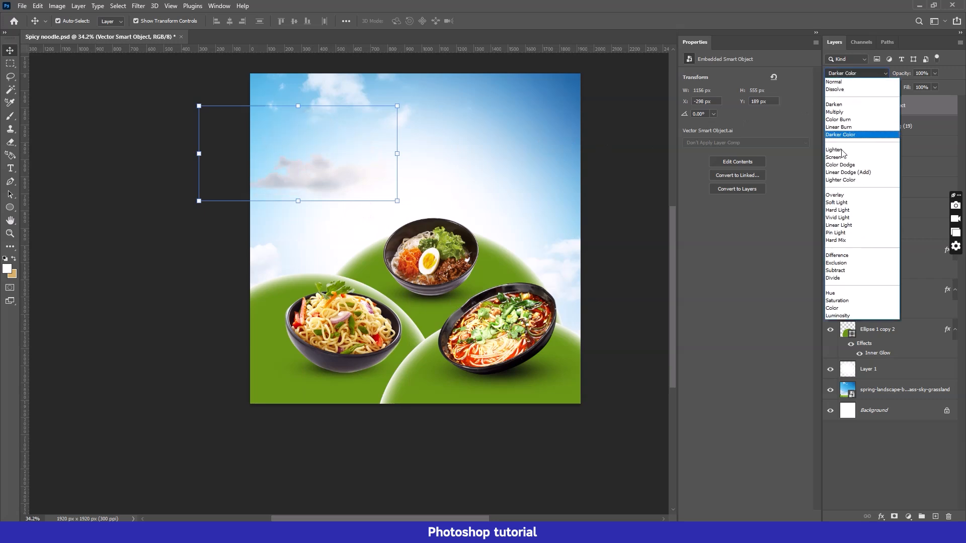
click(856, 74)
Set the opacity of the white haze layer, Layer 1, to 82%
click(473, 190)
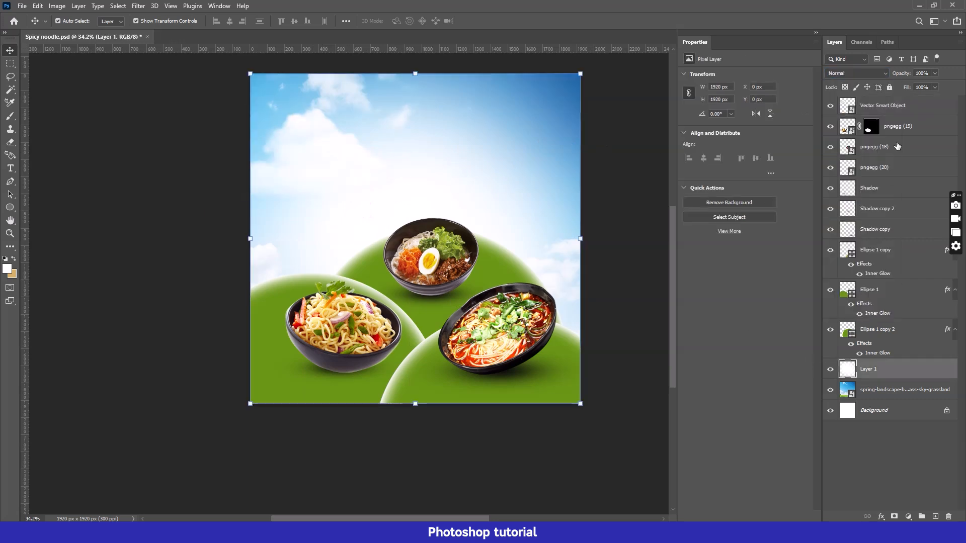
drag(925, 83, 925, 83)
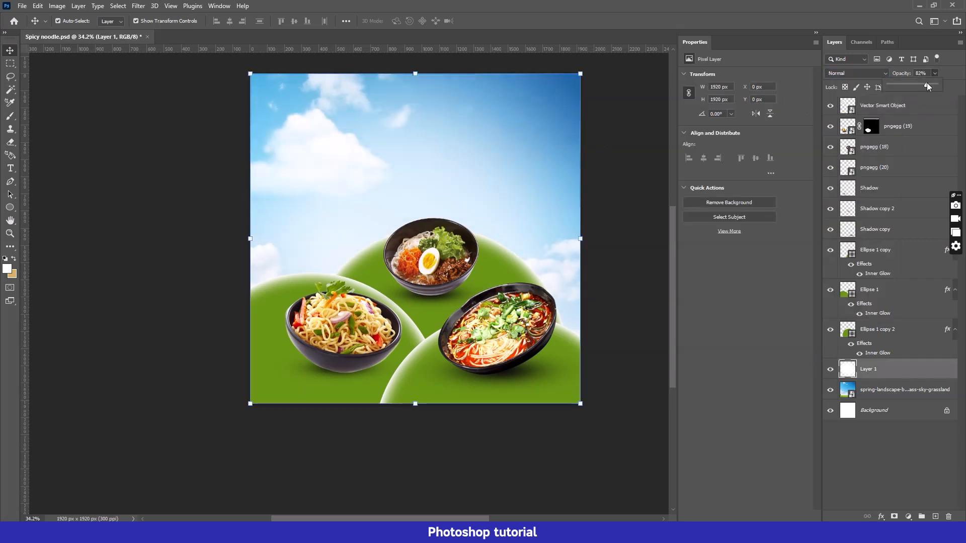
click(640, 189)
Enlarge the left cloud to about 1549 by 744 px and duplicate it into the upper-right sky
click(260, 188)
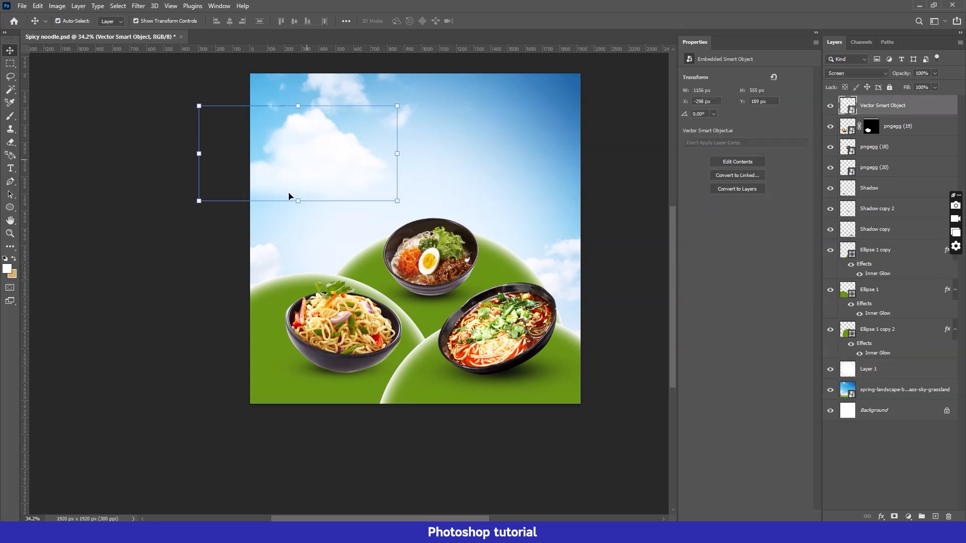
click(301, 203)
drag(298, 207, 301, 234)
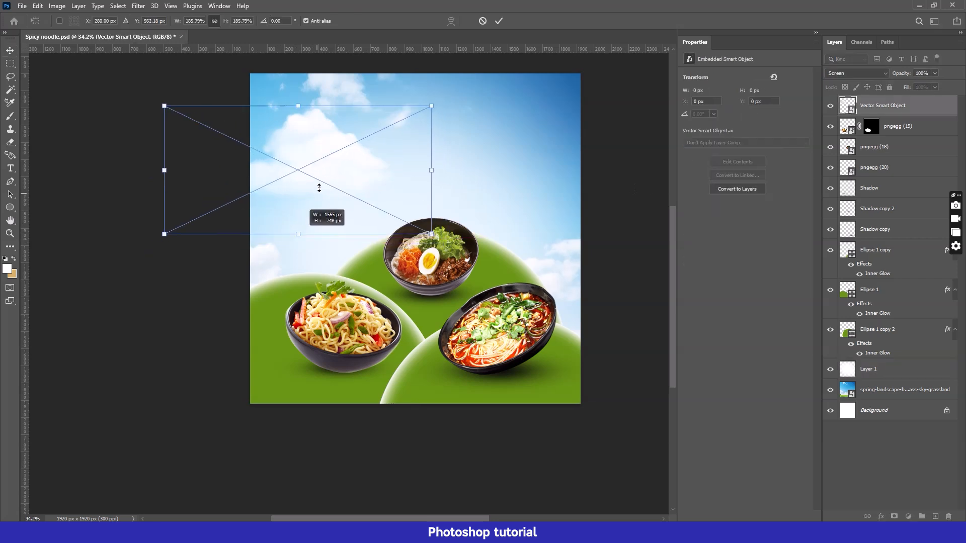
key(Return)
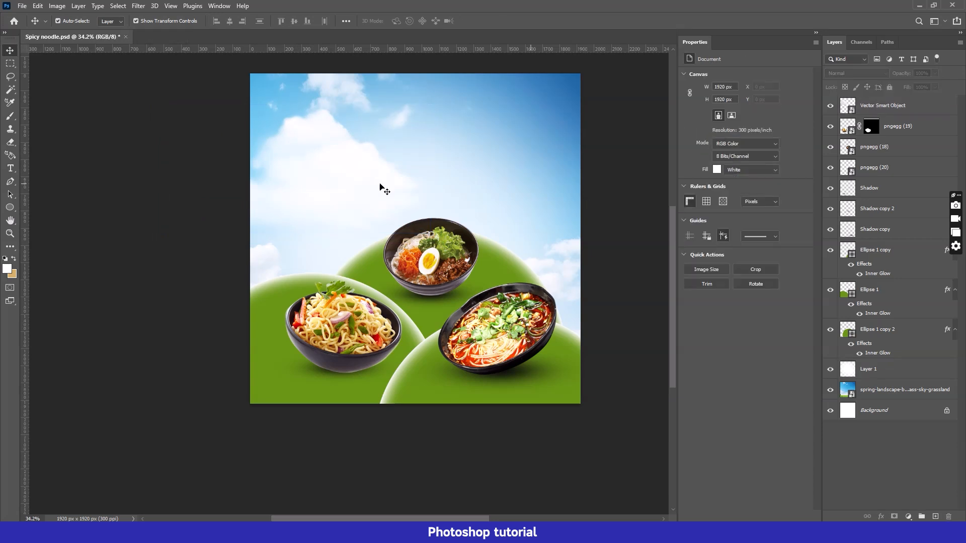
drag(328, 163, 549, 90)
click(596, 256)
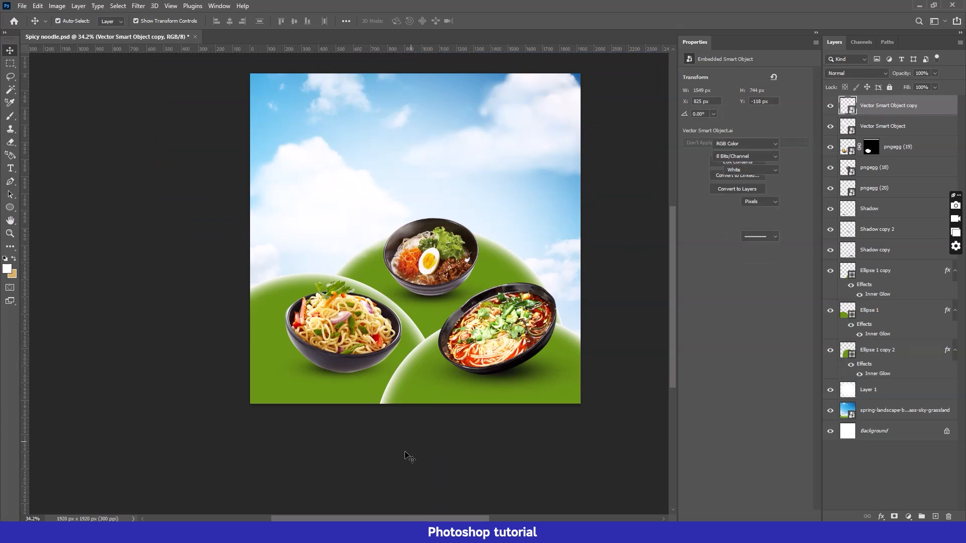
Switch to Illustrator, copy the cloud on the artboard's right side, and place it in the Photoshop poster as a smart object
click(373, 533)
click(574, 248)
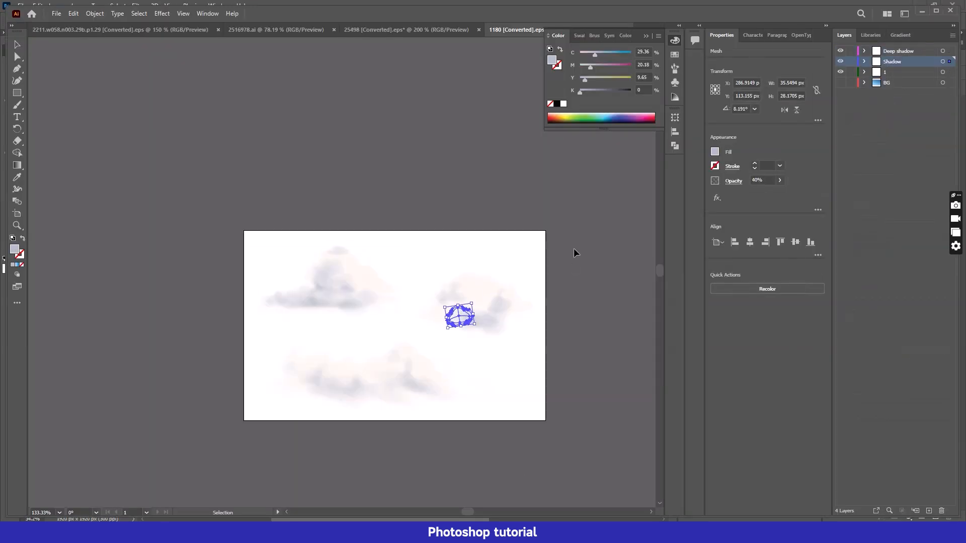
drag(546, 245, 411, 520)
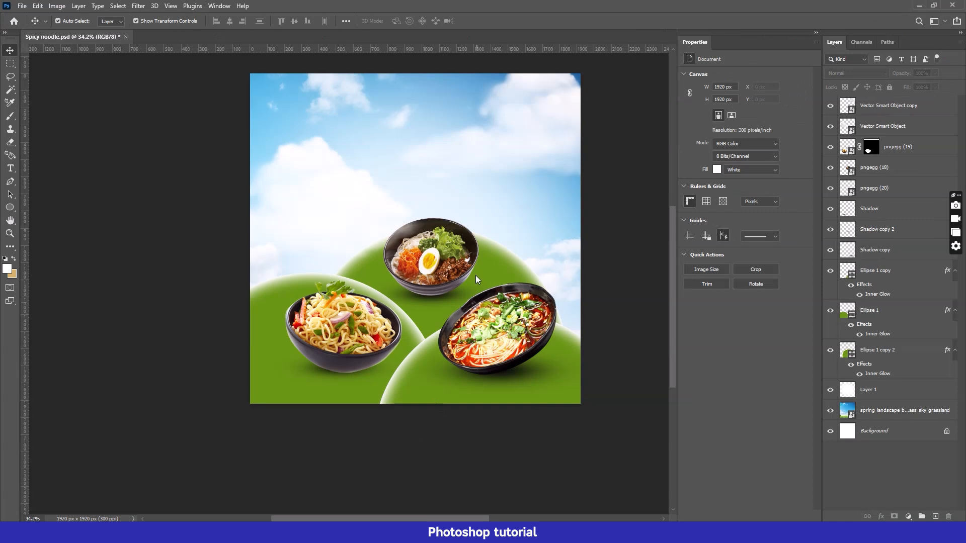
drag(476, 275, 475, 274)
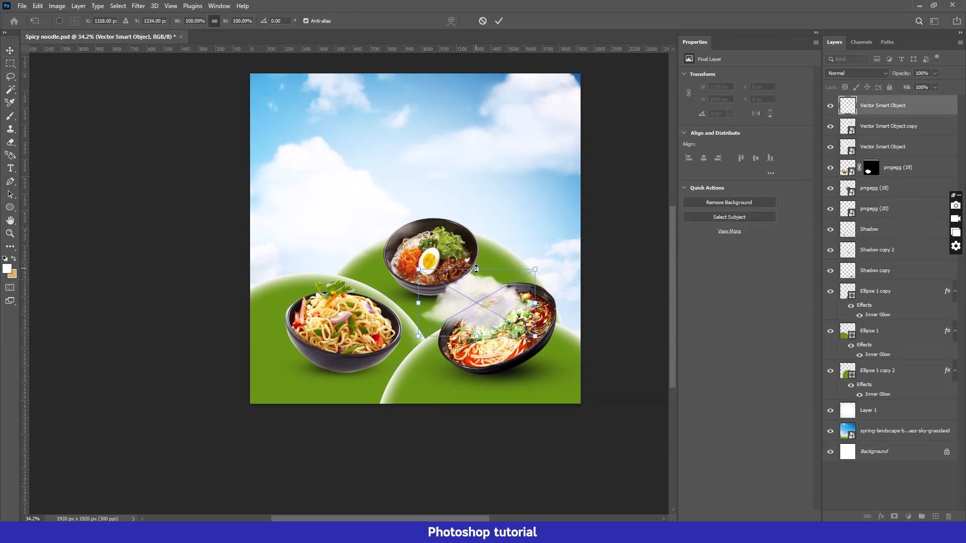
key(Return)
Position the new cloud at the poster's right edge, about 1406 by 790 px, and set its blend mode to Screen
drag(497, 262, 611, 239)
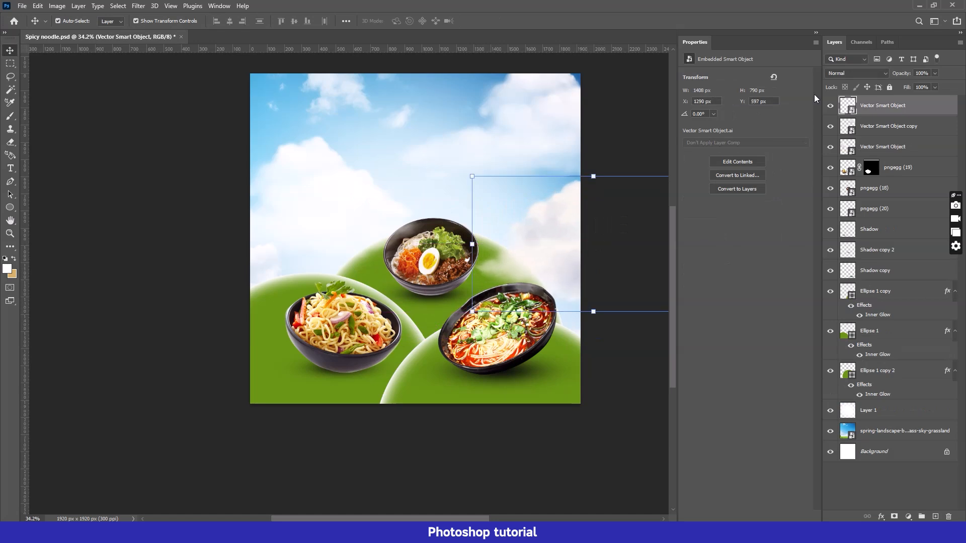
click(859, 74)
click(844, 158)
click(632, 481)
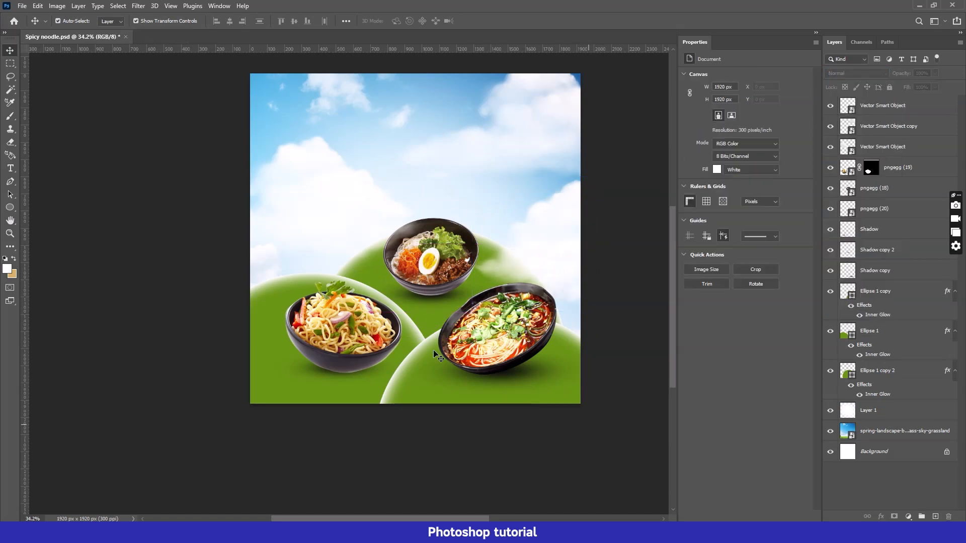
drag(432, 311, 398, 288)
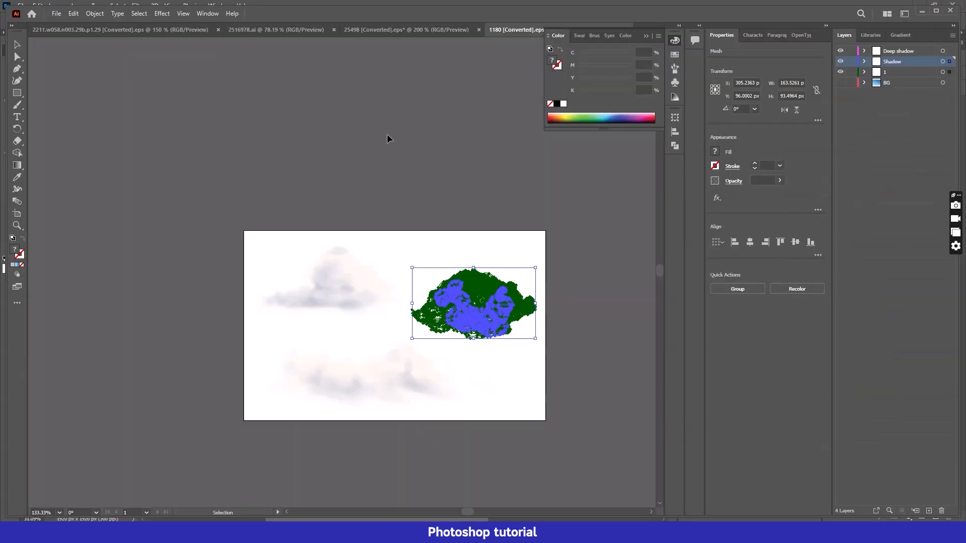
Switch to Illustrator and create a new 1080 by 1080 px CMYK document
click(415, 98)
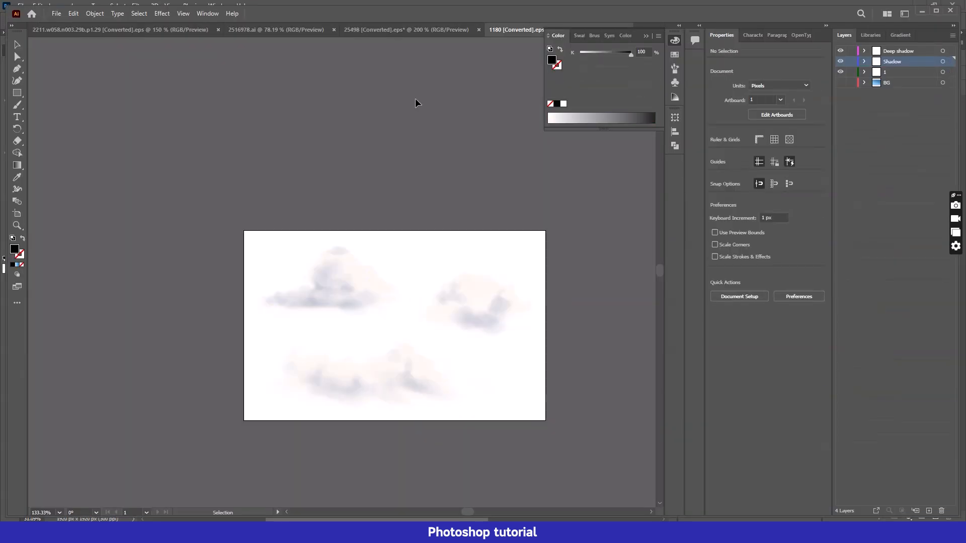
key(ctrl+alt+n)
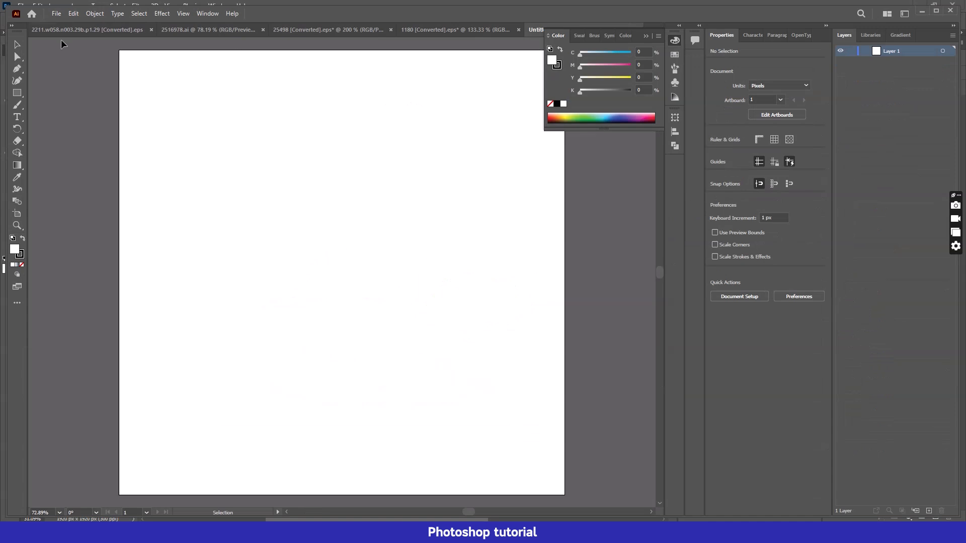
click(57, 13)
click(66, 22)
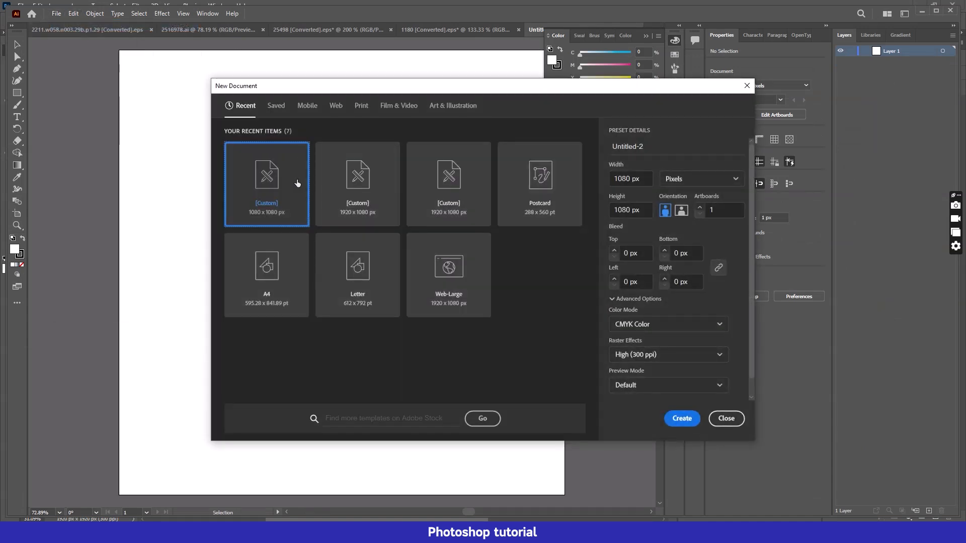
click(682, 418)
Add the Khmer heading "មុខម្ហូបប្រចាំហាង" above the artboard and scale it to about 795 px wide
key(t)
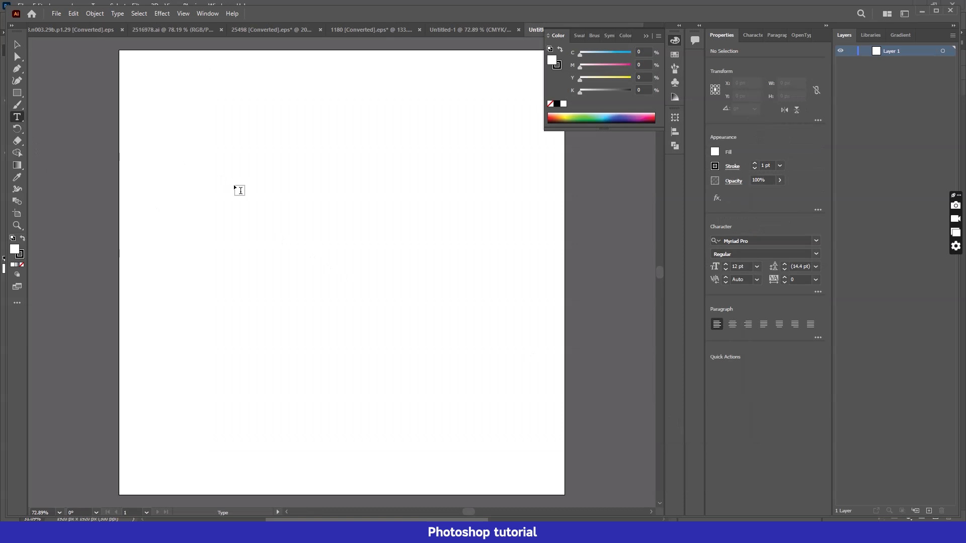
scroll(240, 190, up, 5)
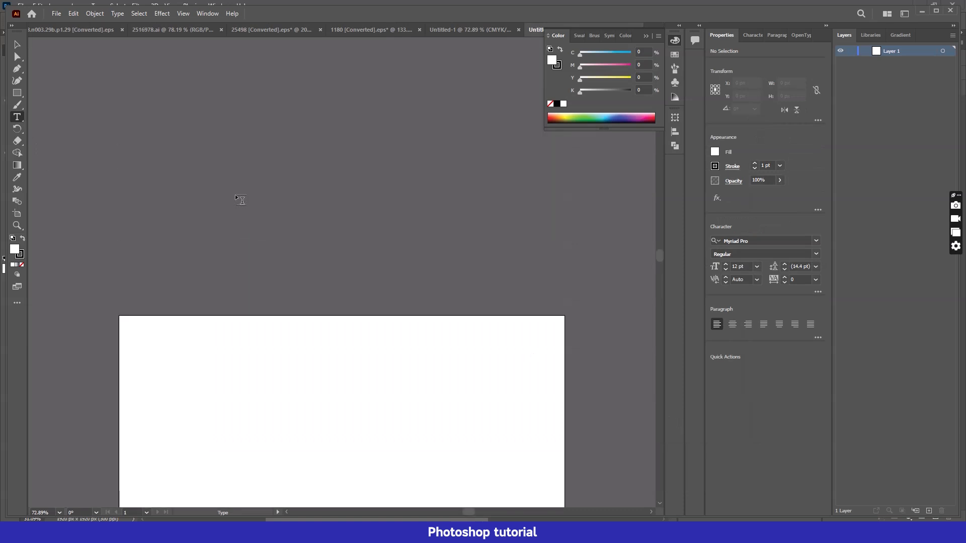
click(237, 192)
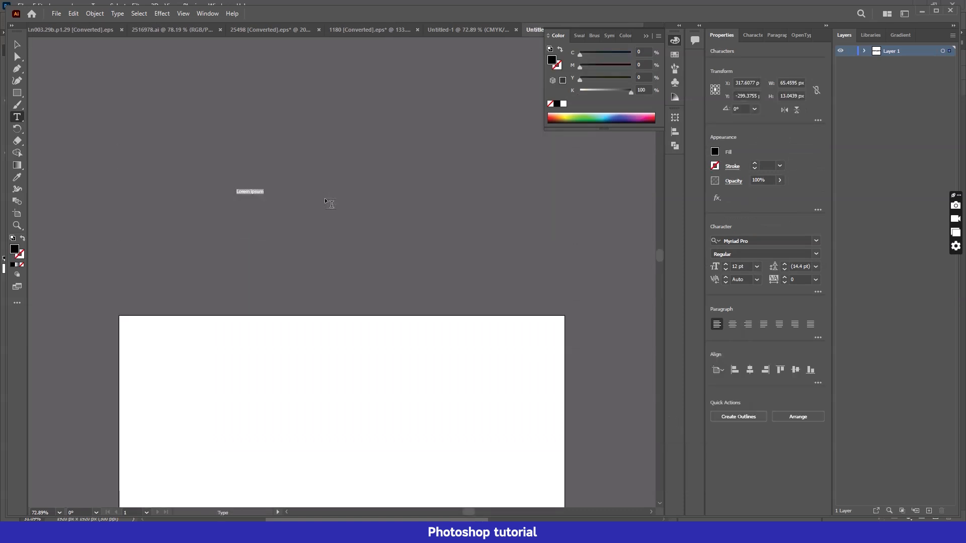
text(ฯฯฯฯฯฯฯ)
key(Escape)
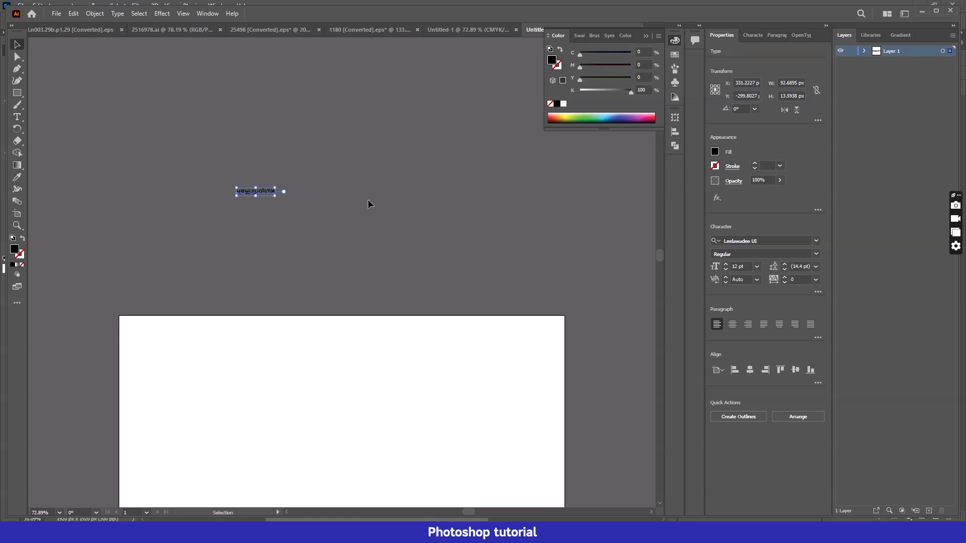
drag(270, 186, 565, 146)
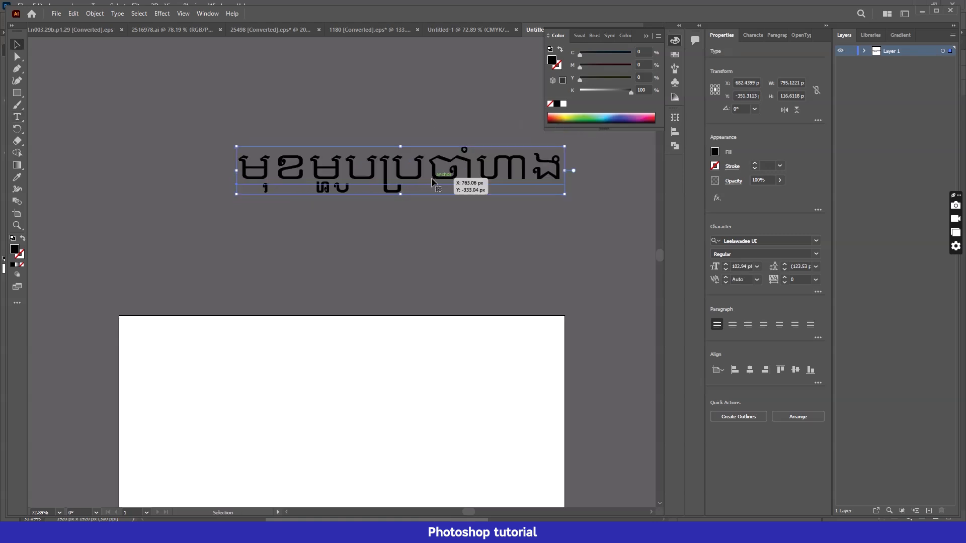
drag(432, 174, 386, 211)
Set the heading's font to Kantumruy Pro Bold
click(769, 240)
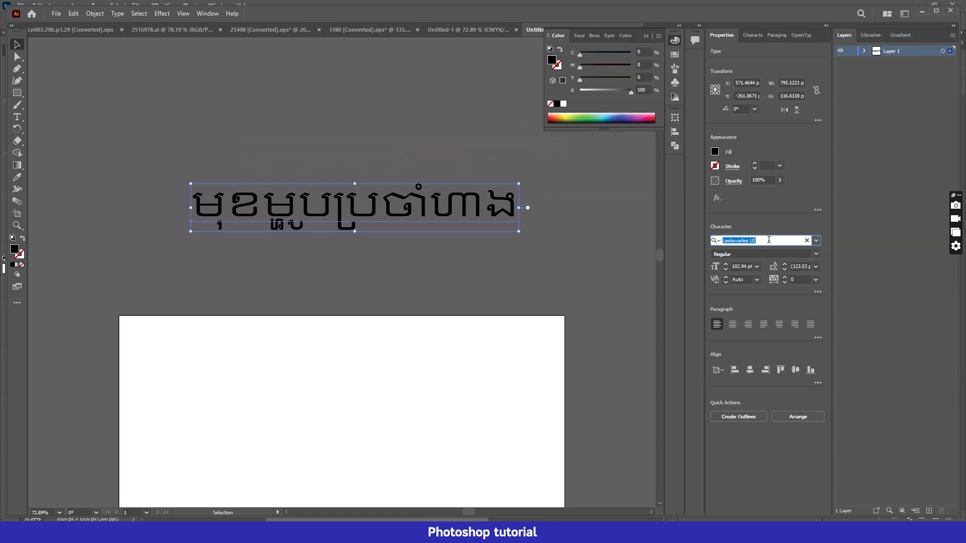
text(kantu)
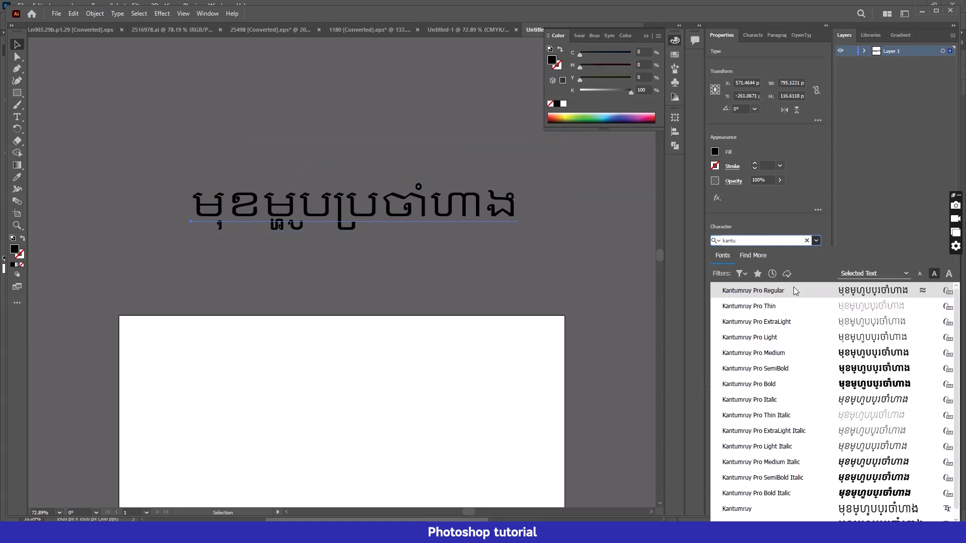
click(907, 389)
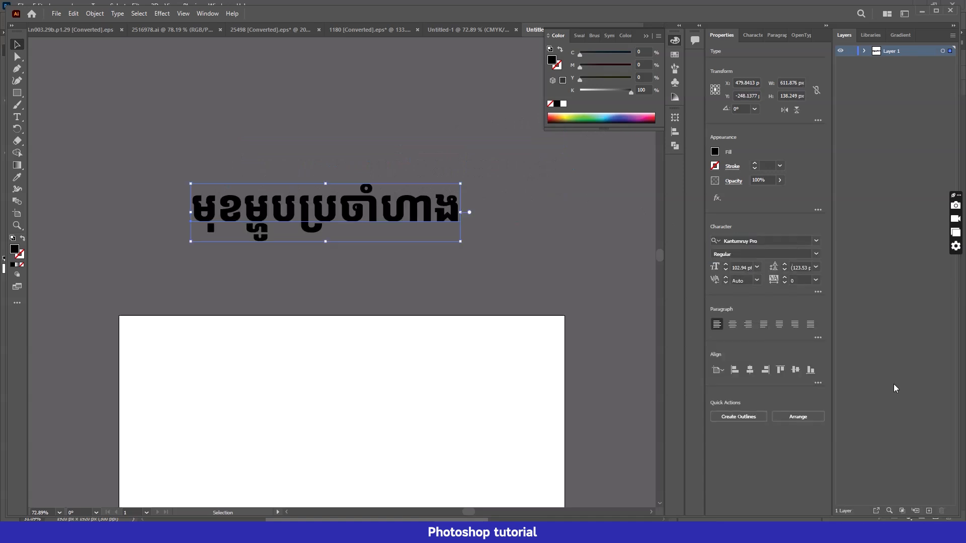
click(362, 283)
Enlarge the Khmer heading to about 690 px wide and change its fill to white
click(287, 220)
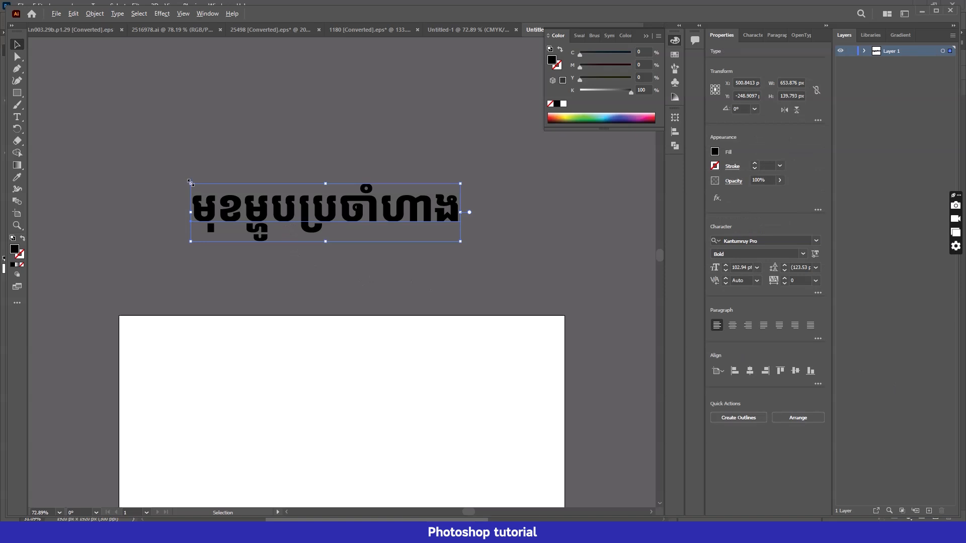
drag(190, 182, 177, 176)
key(ctrl+shift+a)
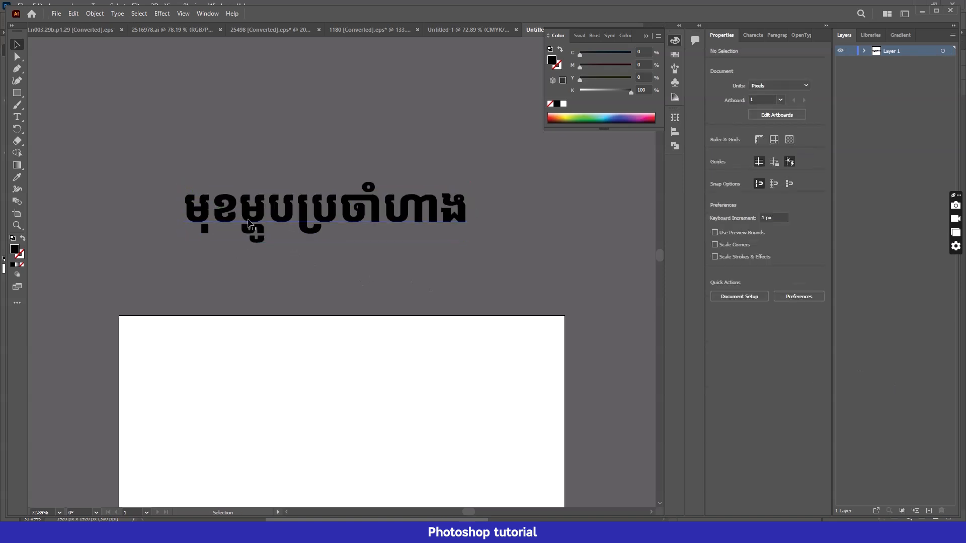
click(249, 223)
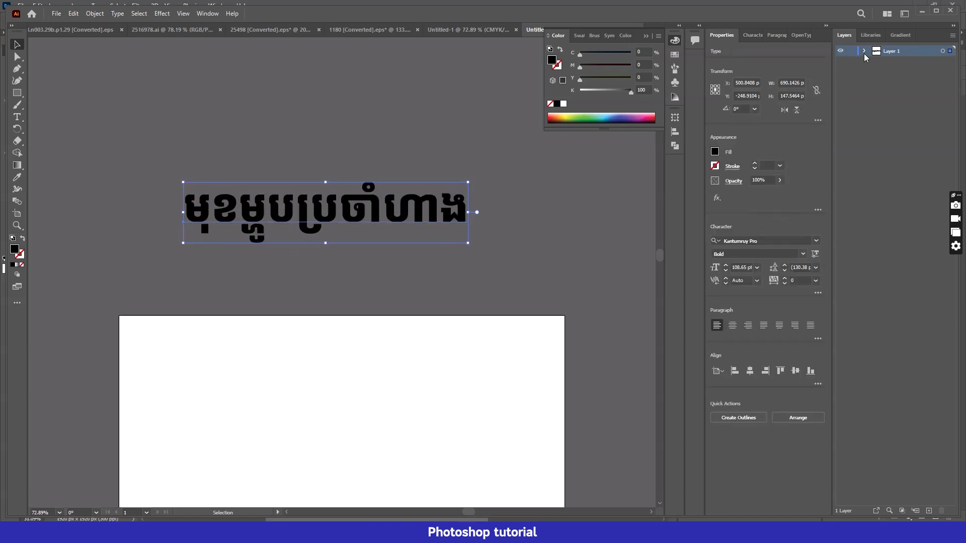
drag(310, 212, 362, 209)
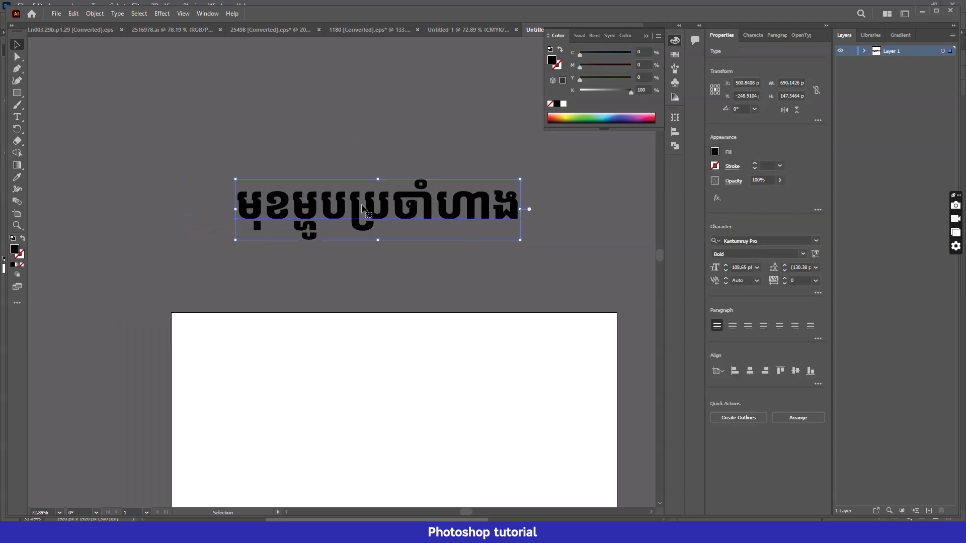
click(715, 152)
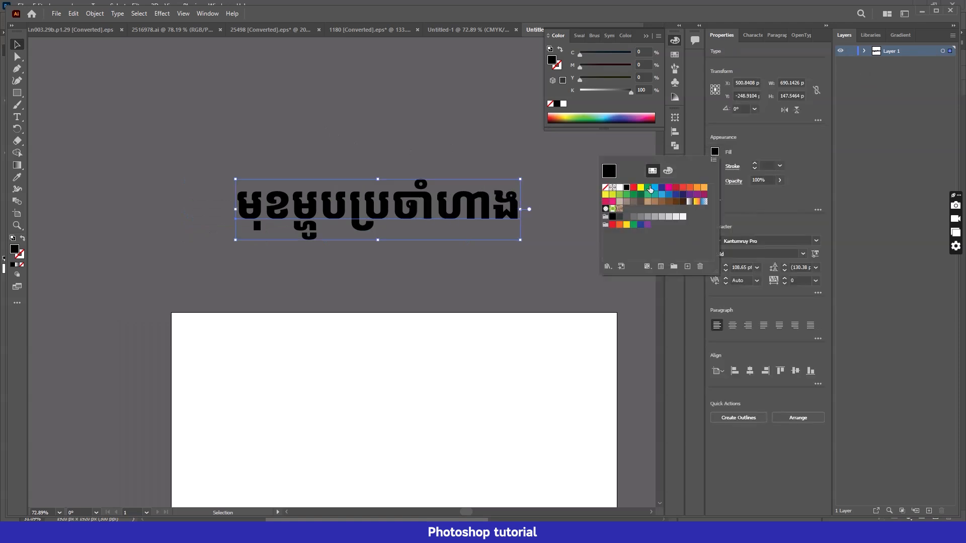
click(619, 188)
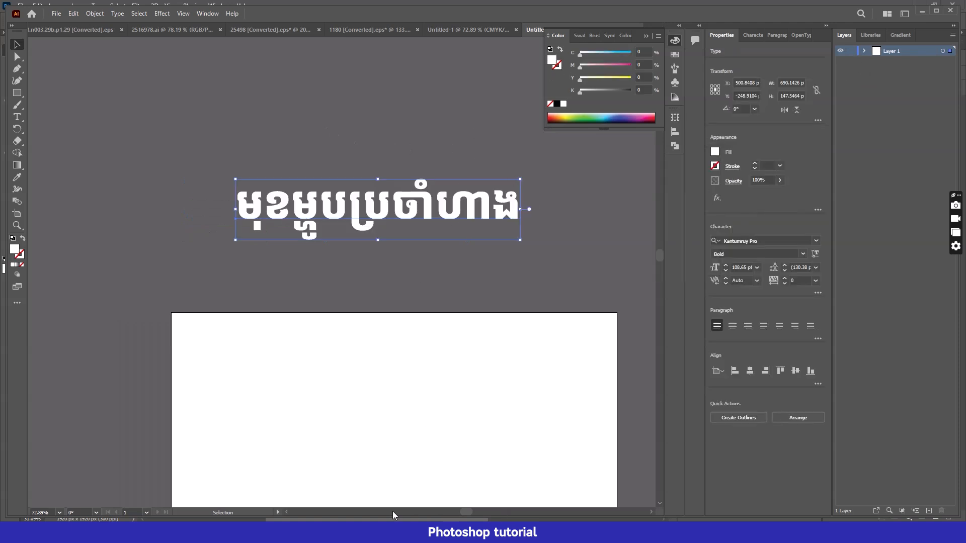
Convert the Khmer heading to outlines and put a green-filled copy of it behind the white lettering
right_click(331, 212)
click(334, 120)
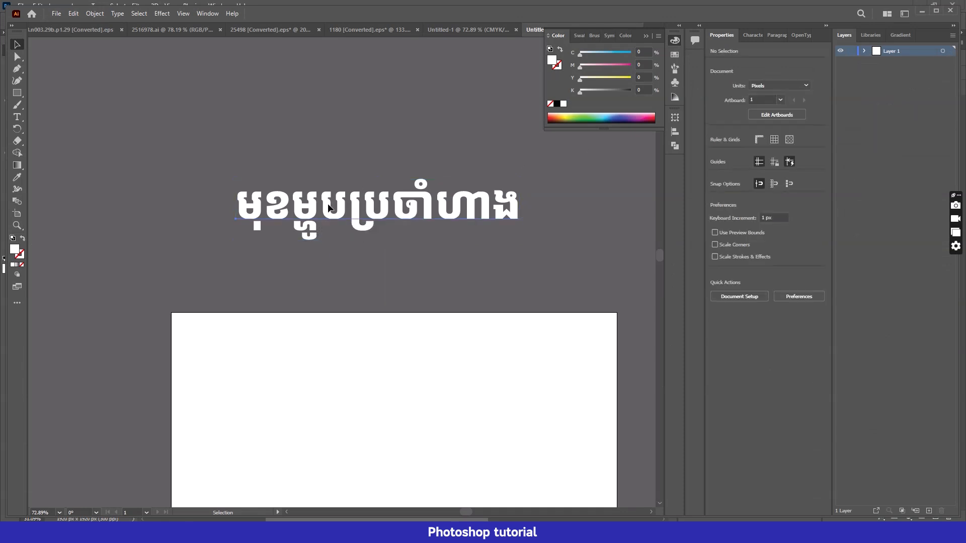
right_click(328, 203)
click(368, 283)
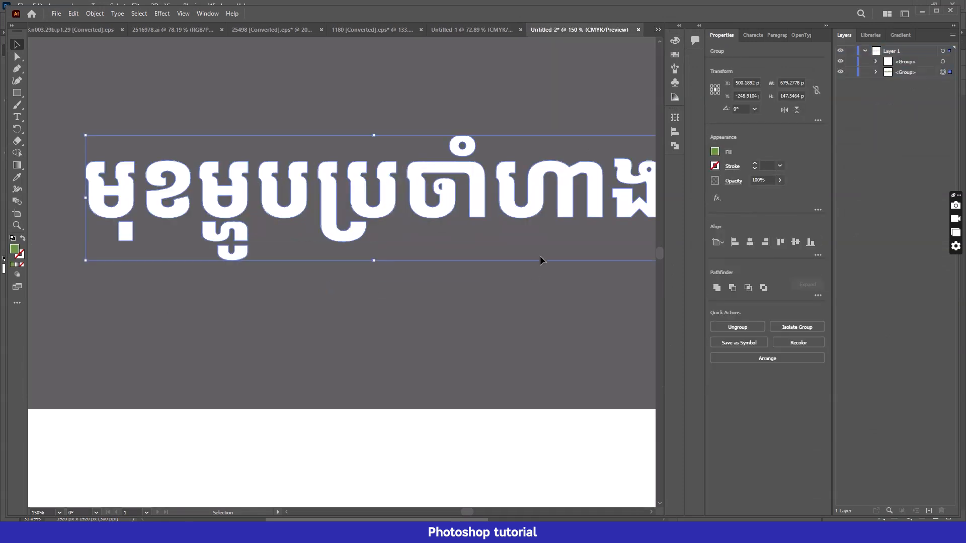
Offset the paths of the green heading copy by 12 px to form a border around the white letters
click(94, 14)
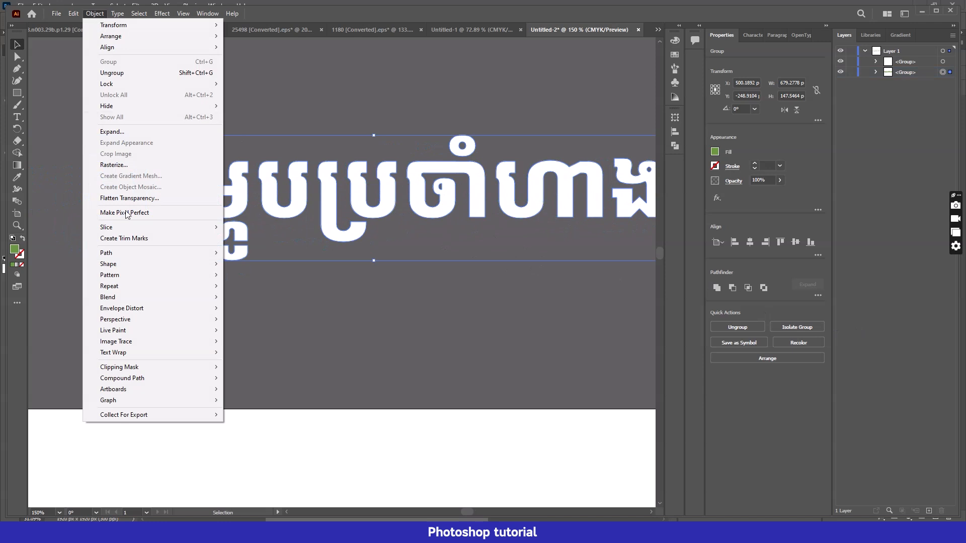
mouse_move(170, 252)
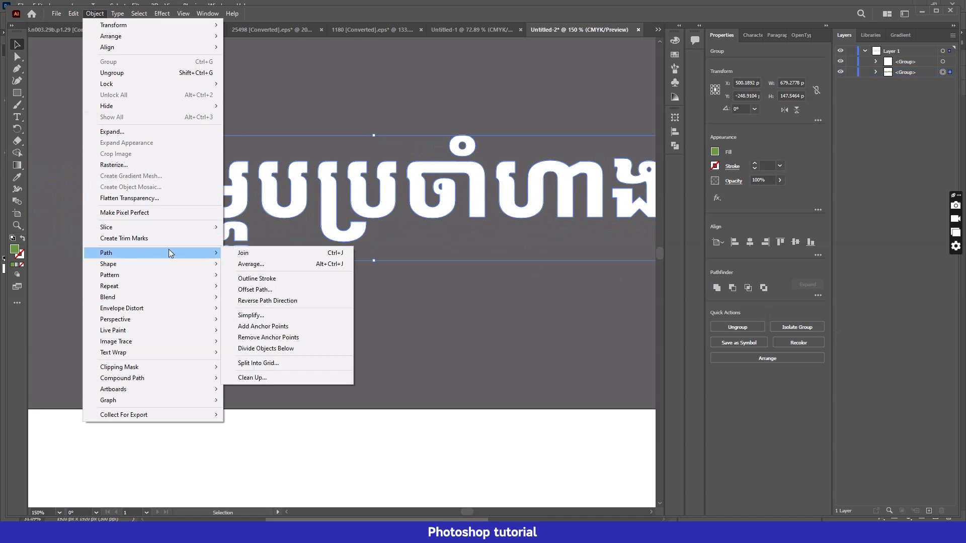
click(283, 289)
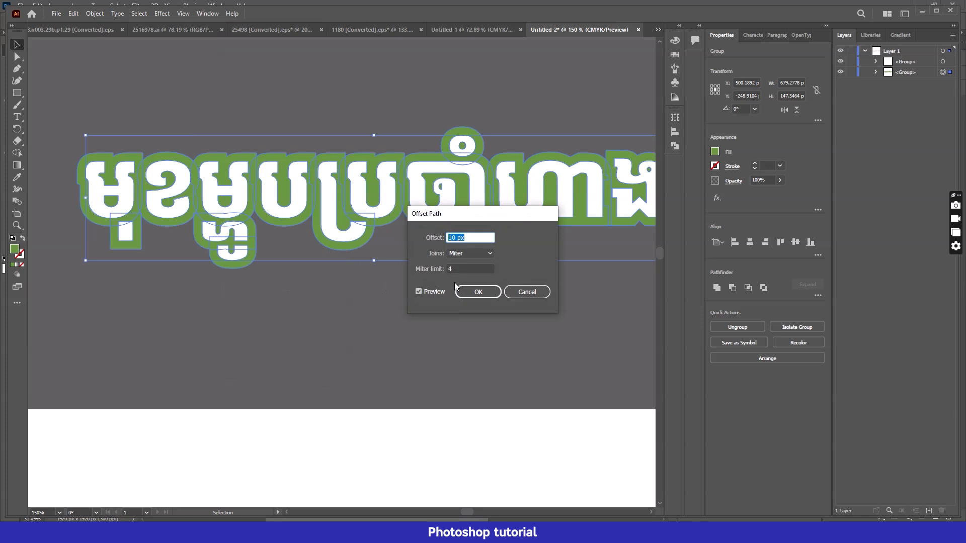
key(Up)
key(Up)
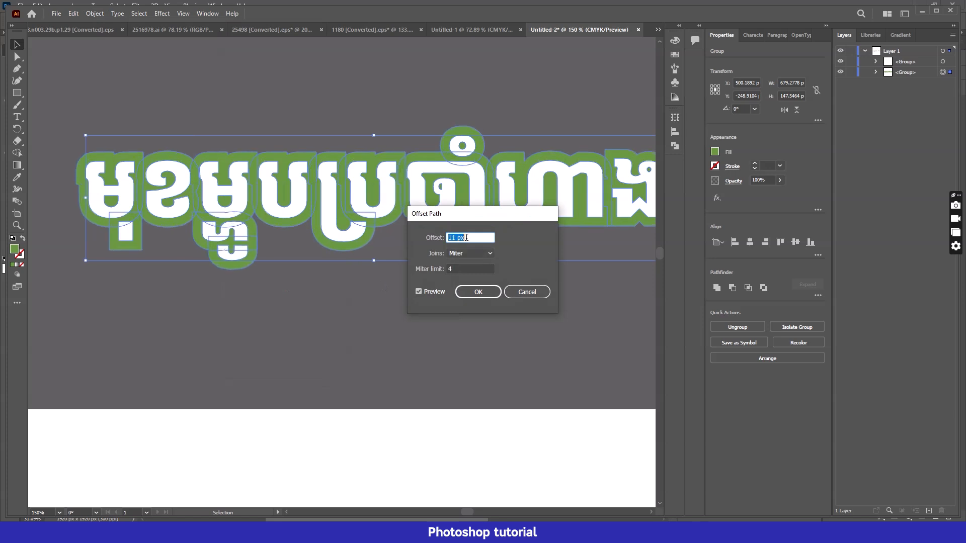
key(Return)
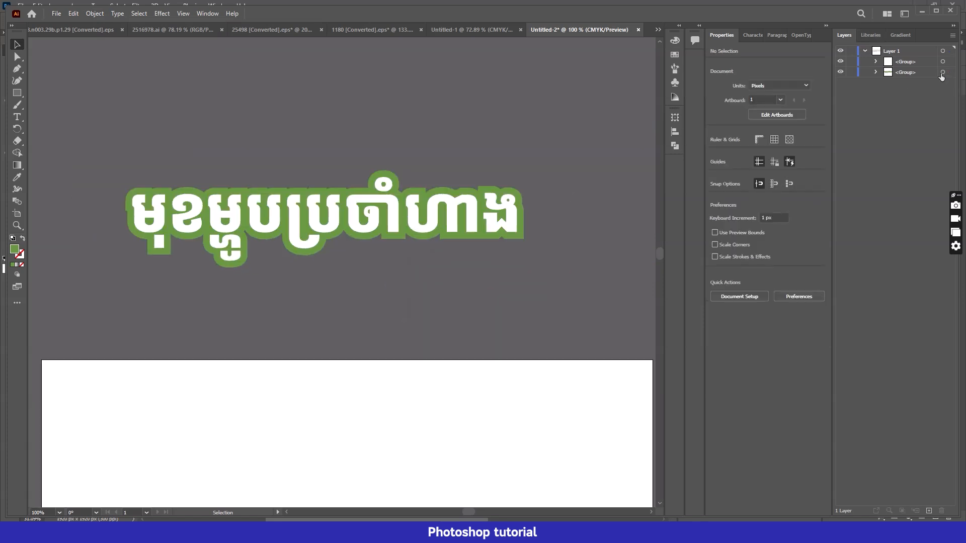
Duplicate the green border group in place and move the copy to the bottom of the layer stack
click(943, 72)
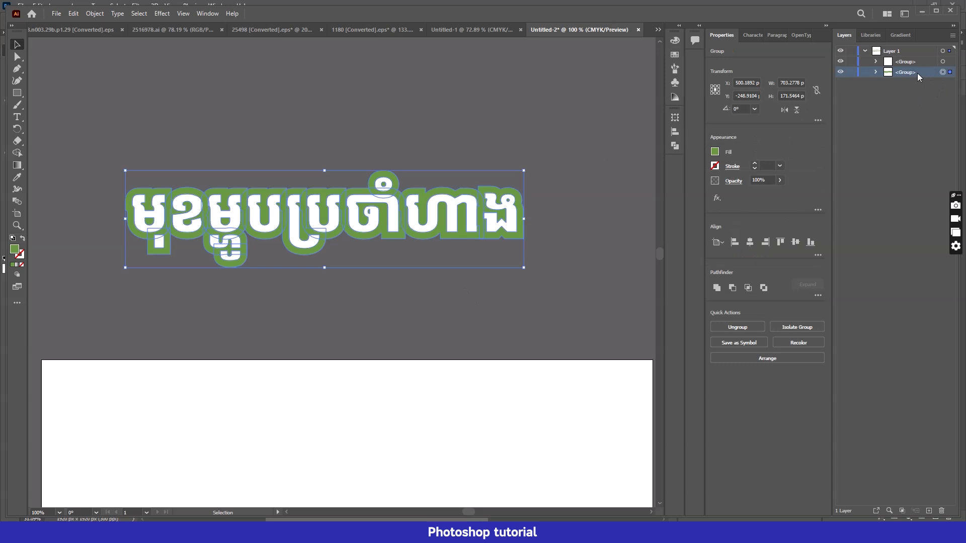
key(ctrl+c)
key(ctrl+shift+v)
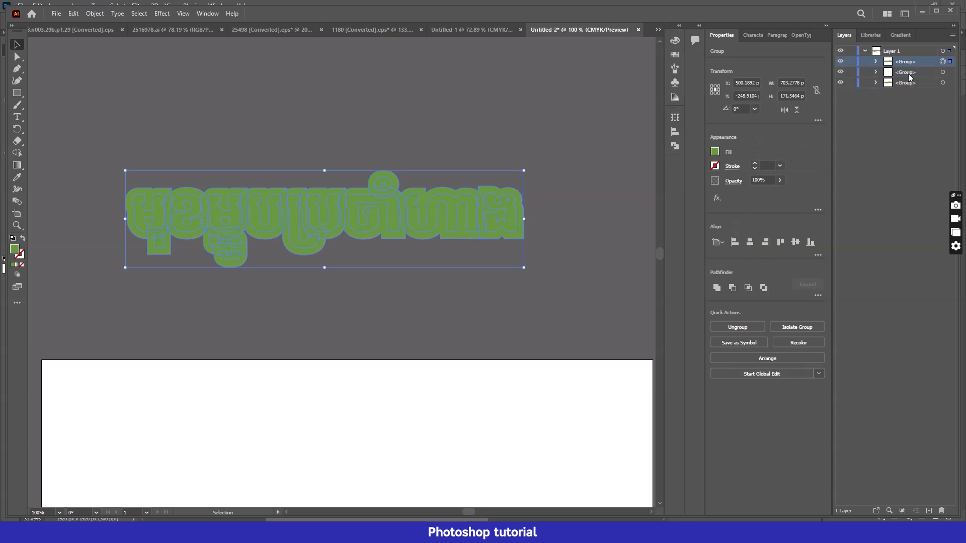
drag(915, 62, 919, 89)
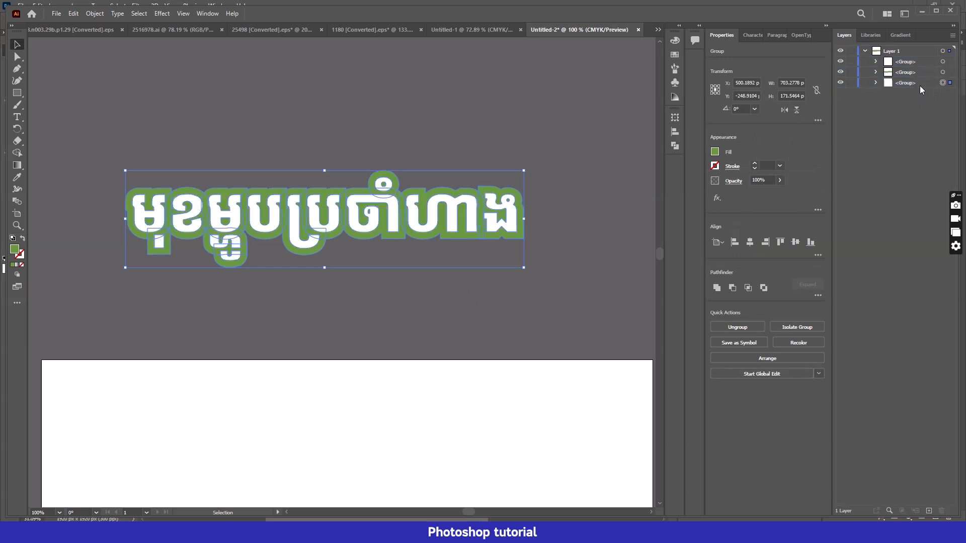
Fill the bottom green copy with a darker green and nudge it 5 px down and 3 px right
double_click(14, 249)
click(457, 202)
key(Return)
key(Down)
key(Down)
key(Down)
key(Down)
key(Down)
key(Right)
key(Right)
key(Right)
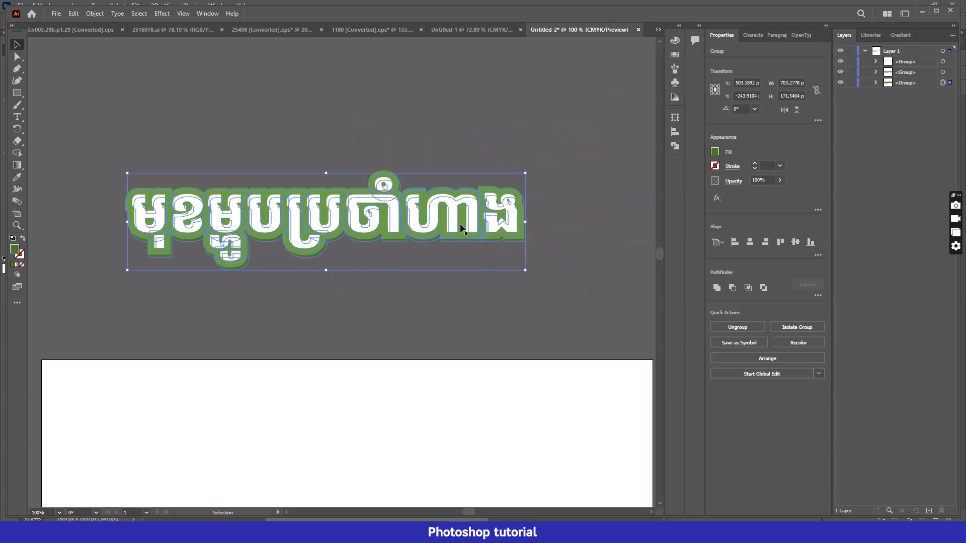
Offset the paths of the darker green group by 12 px to form a second, wider border
click(95, 14)
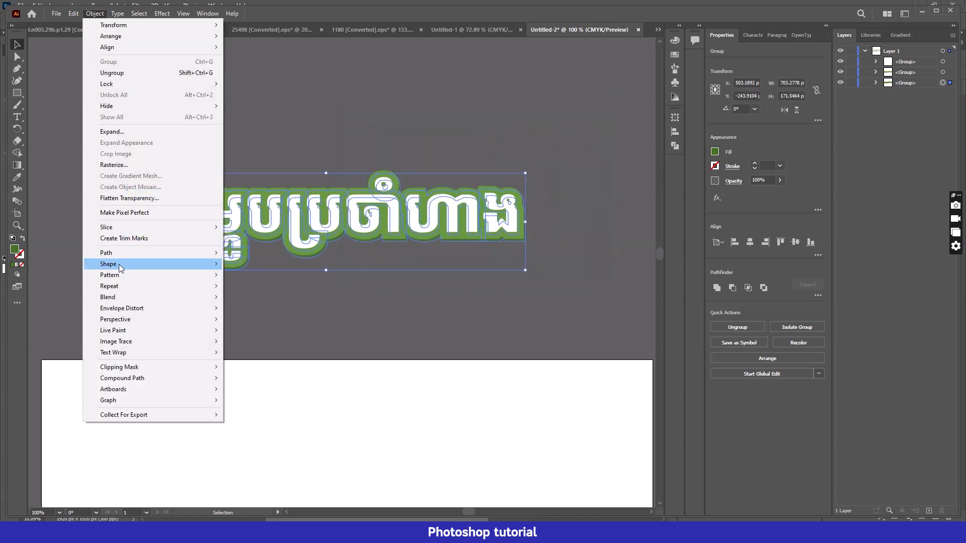
mouse_move(127, 255)
click(261, 290)
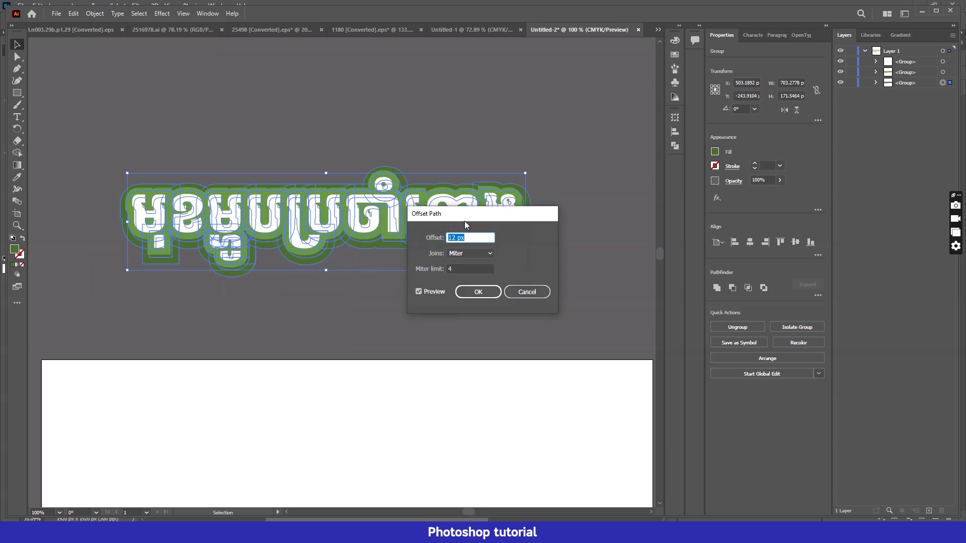
click(478, 291)
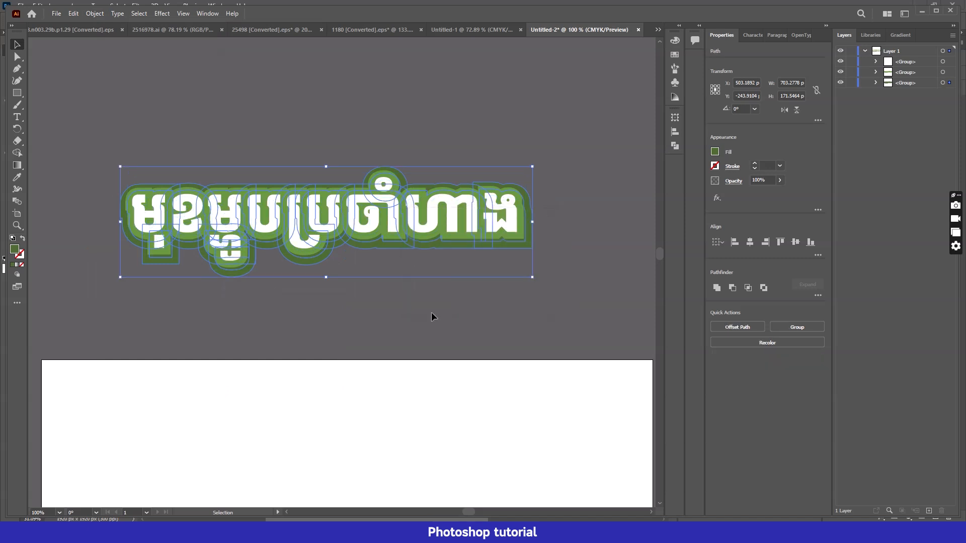
click(431, 312)
scroll(357, 314, down, 2)
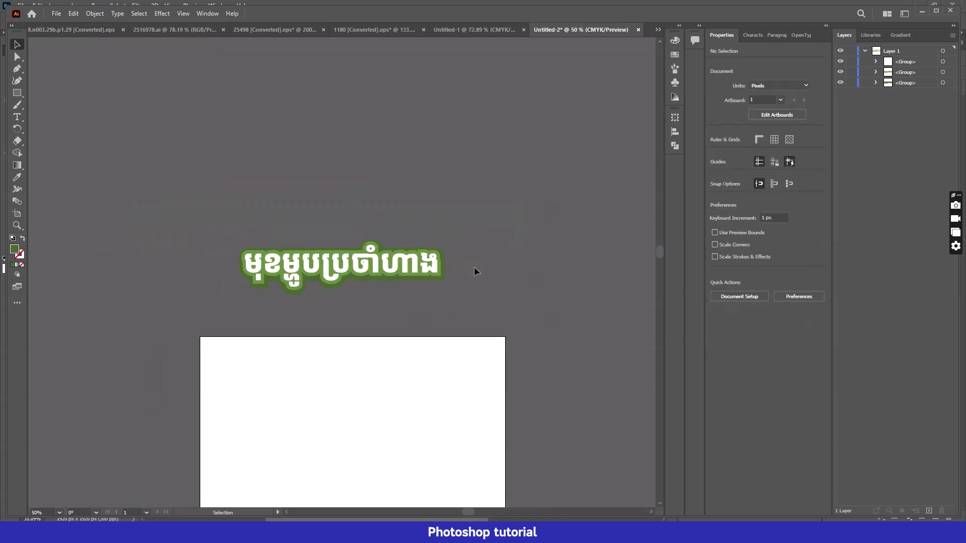
scroll(308, 277, up, 5)
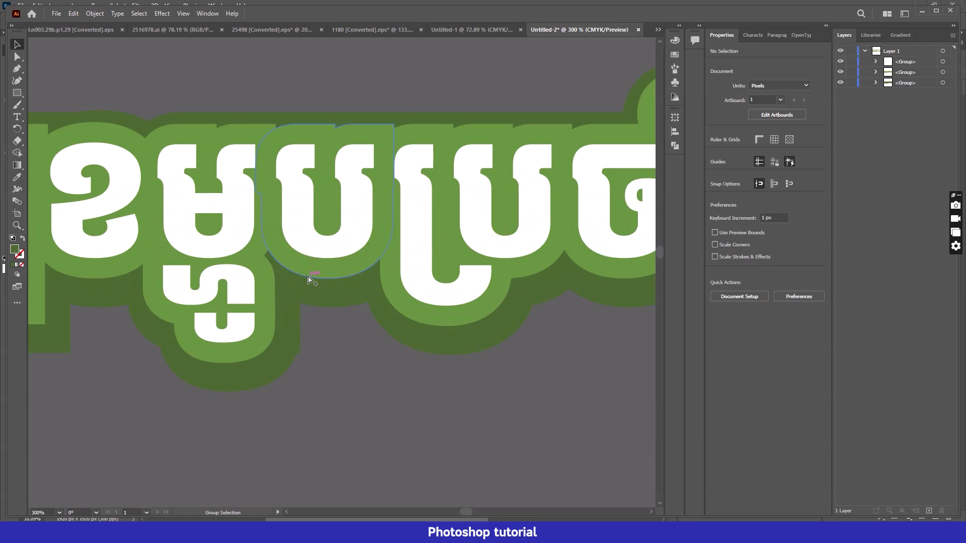
scroll(309, 280, down, 2)
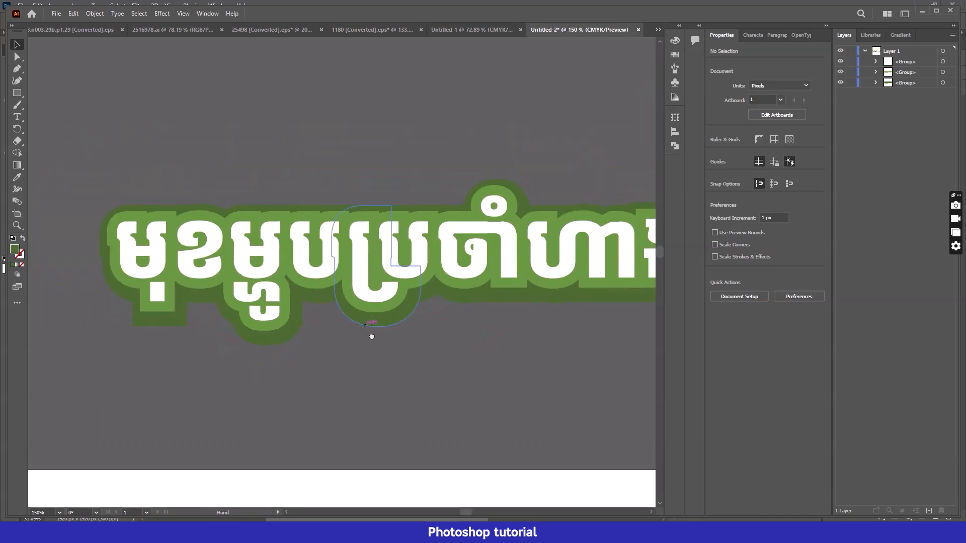
scroll(322, 328, down, 1)
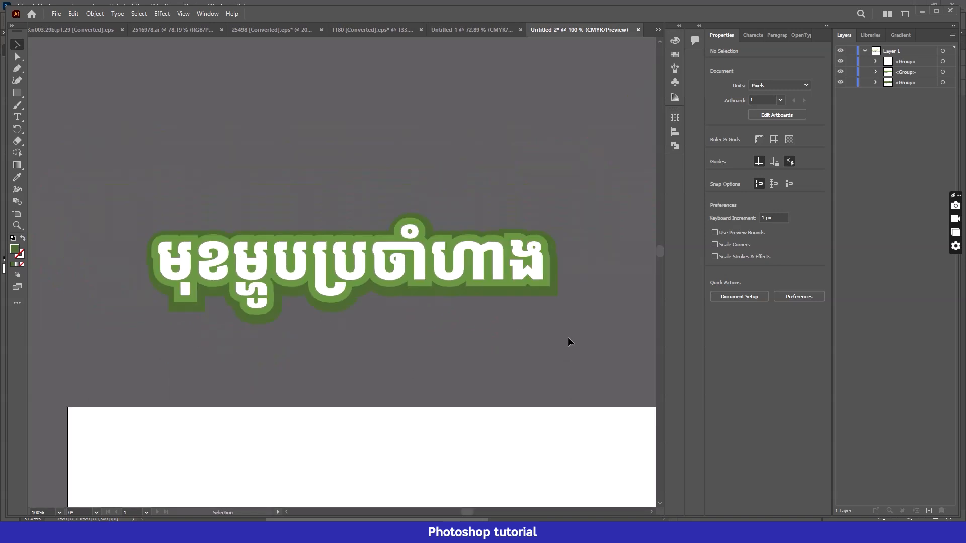
Duplicate the dark green border group in place and move the copy beneath all other groups
click(943, 83)
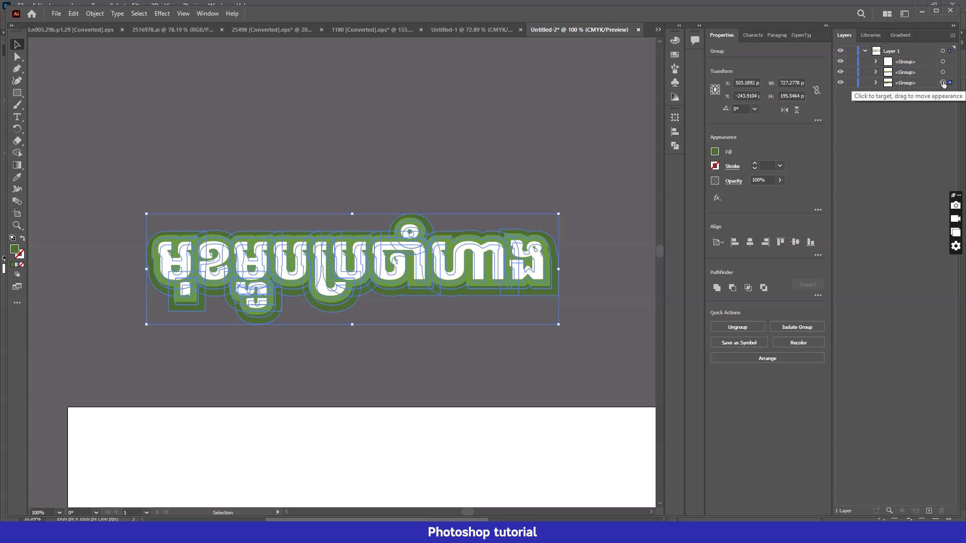
key(ctrl+c)
key(ctrl+shift+v)
drag(919, 61, 922, 98)
Fill the bottommost border copy with dark olive green #3A4C09 and nudge it 5 px down
double_click(15, 249)
click(455, 218)
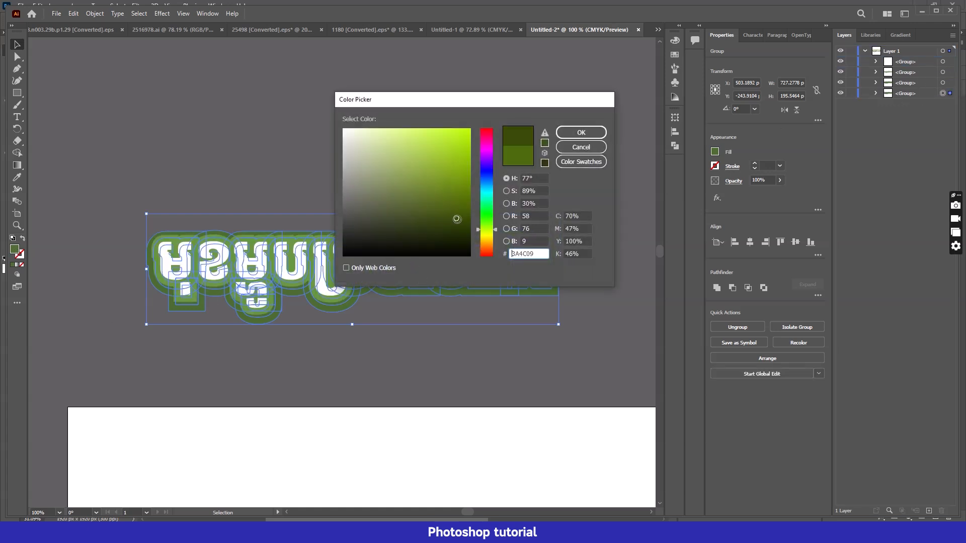
key(Return)
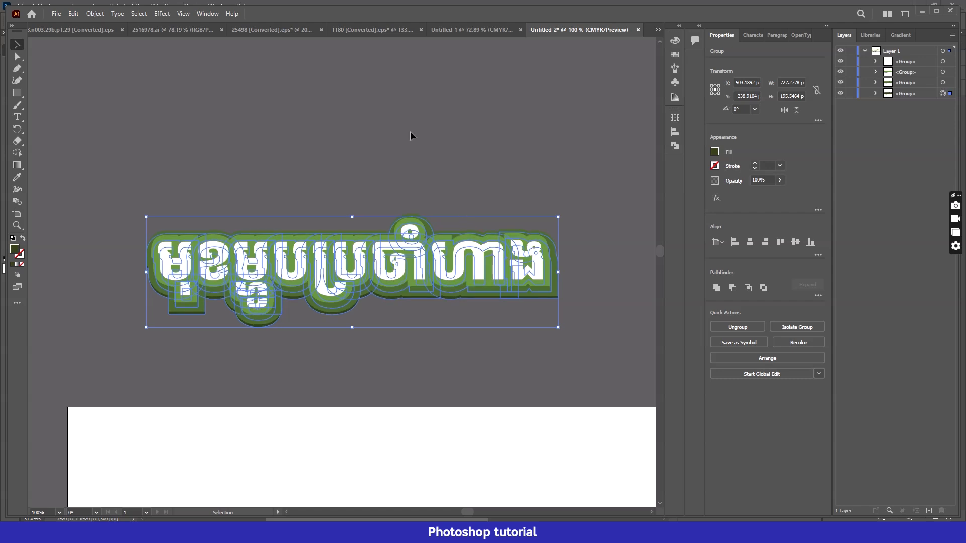
click(409, 130)
Place the finished heading from Illustrator onto the Photoshop poster and scale it down in the sky above the bowls
drag(628, 339, 626, 340)
drag(488, 261, 435, 166)
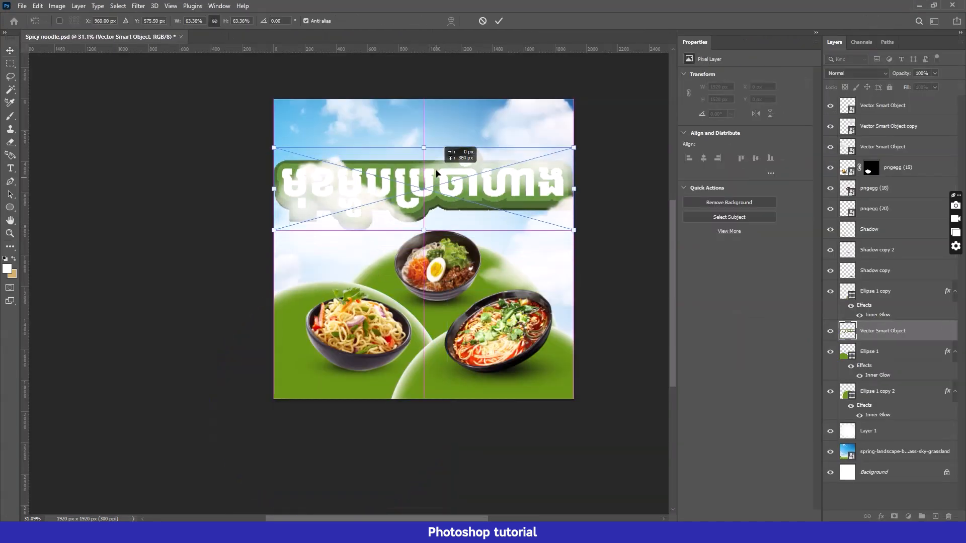
drag(574, 189, 539, 188)
drag(484, 195, 485, 159)
key(Return)
Move the heading layer to the top of the layer stack and scale it down to about 1280 px wide
drag(886, 332, 876, 103)
key(ctrl+t)
drag(539, 153, 467, 156)
key(Return)
click(618, 219)
scroll(495, 239, down, 1)
scroll(458, 234, up, 1)
Enlarge the heading to about 1376 px wide and shift it slightly upward on the poster
click(459, 157)
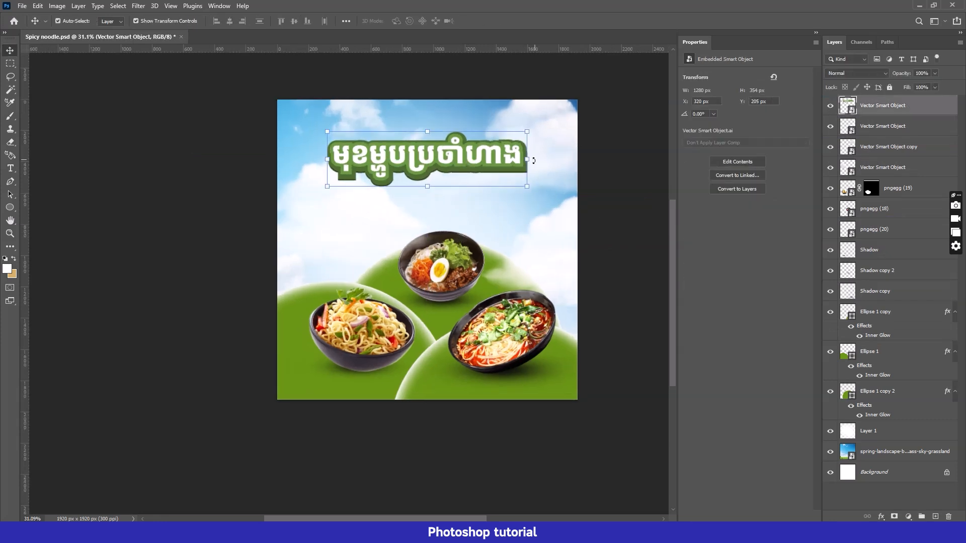
key(ctrl+t)
drag(528, 160, 534, 160)
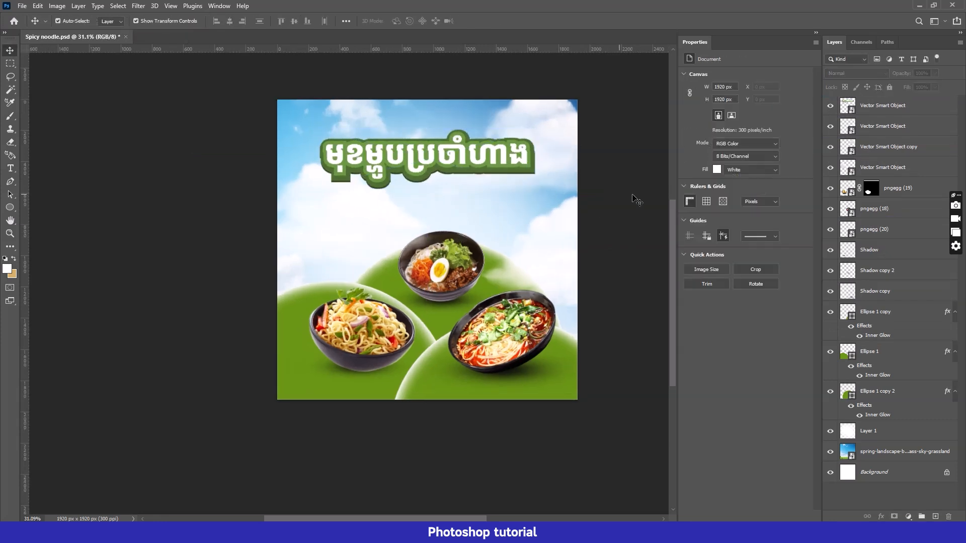
key(Return)
drag(459, 157, 457, 152)
click(645, 247)
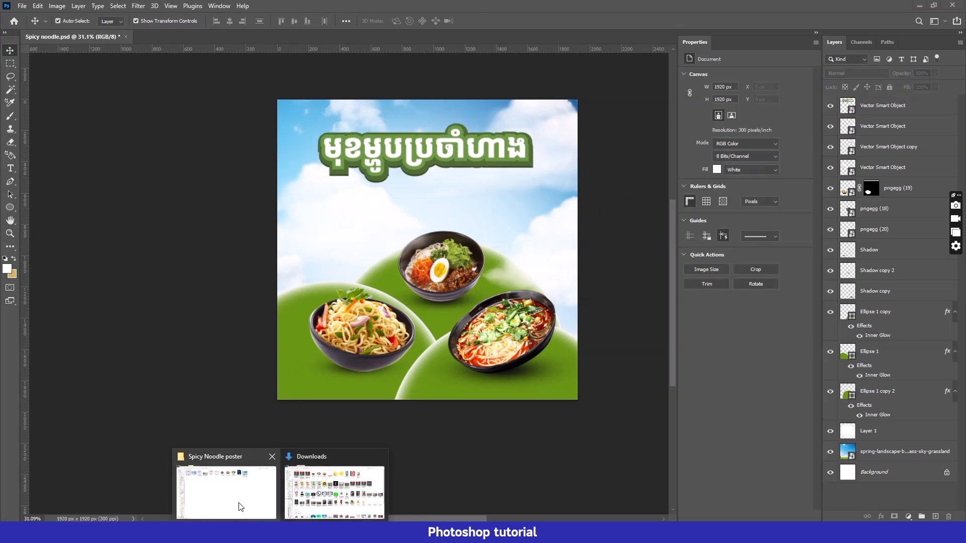
Open the hot-air balloon EPS file from the Spicy Noodle poster folder in Illustrator and select the blue-and-yellow balloon
click(227, 483)
double_click(223, 75)
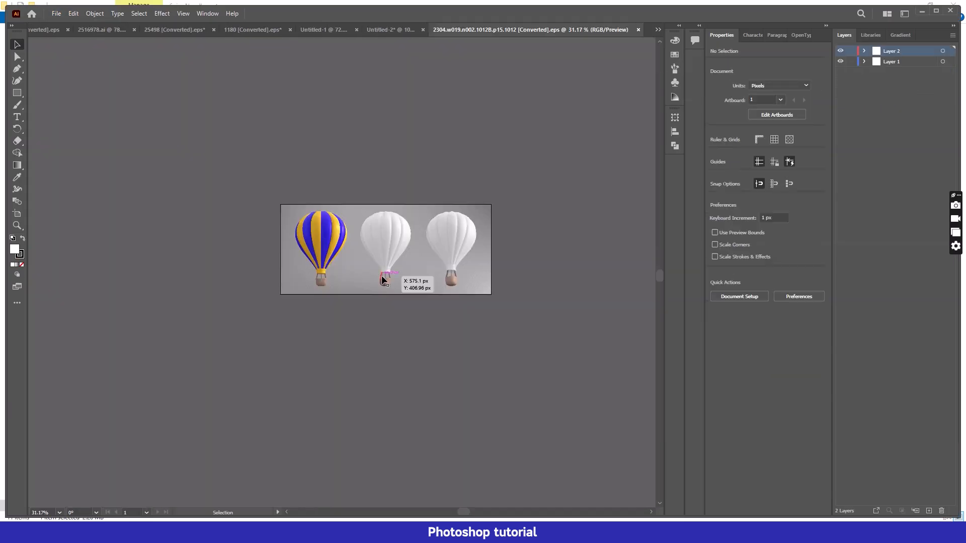
mouse_move(308, 237)
mouse_down()
mouse_move(281, 341)
mouse_move(299, 243)
mouse_up()
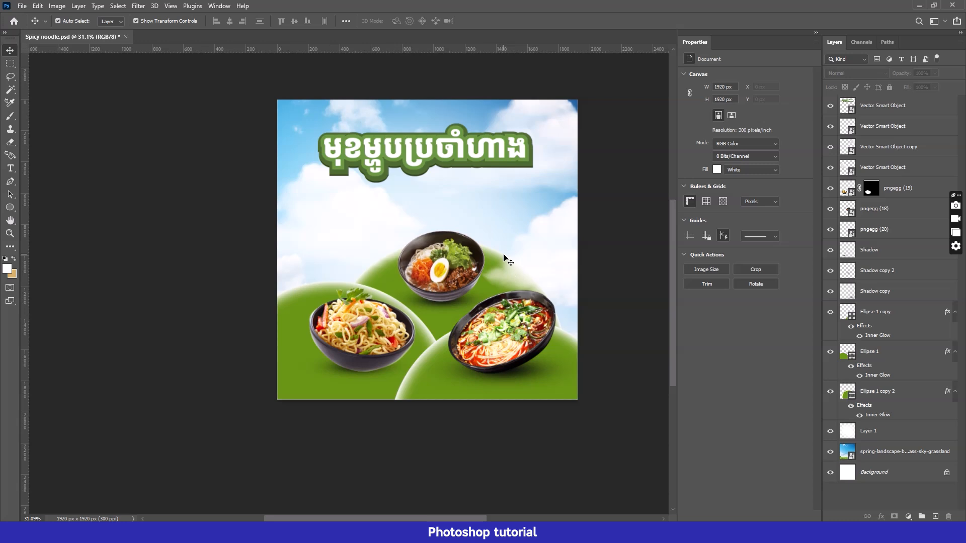
Return to the Photoshop poster and nudge the Khmer heading slightly upward
click(453, 163)
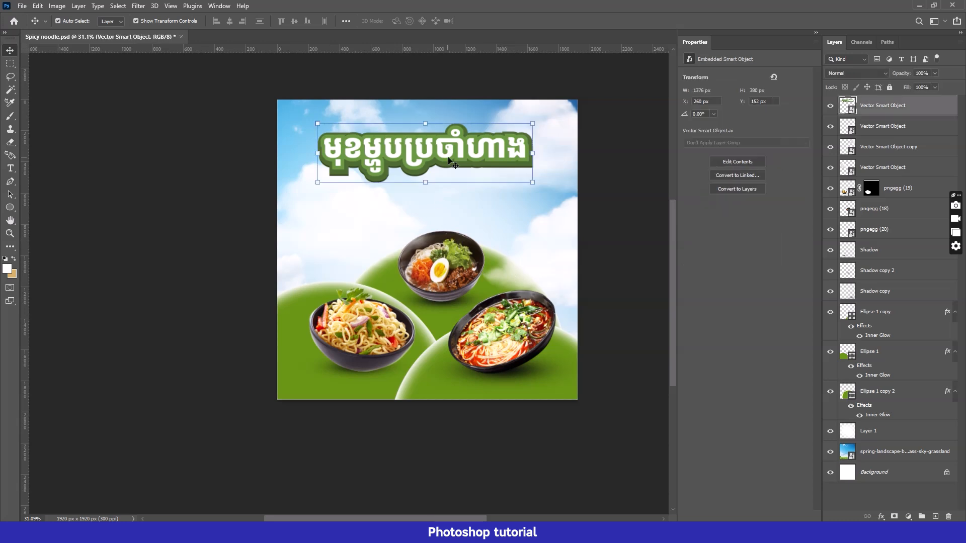
drag(453, 163, 453, 160)
Place the blue-and-yellow balloon from the Illustrator document onto the Photoshop poster
click(193, 258)
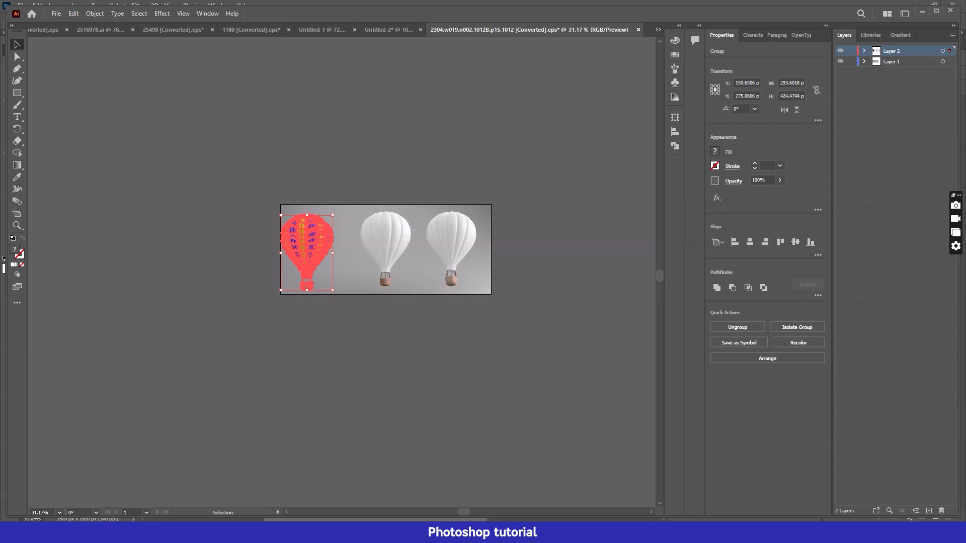
drag(291, 245, 368, 503)
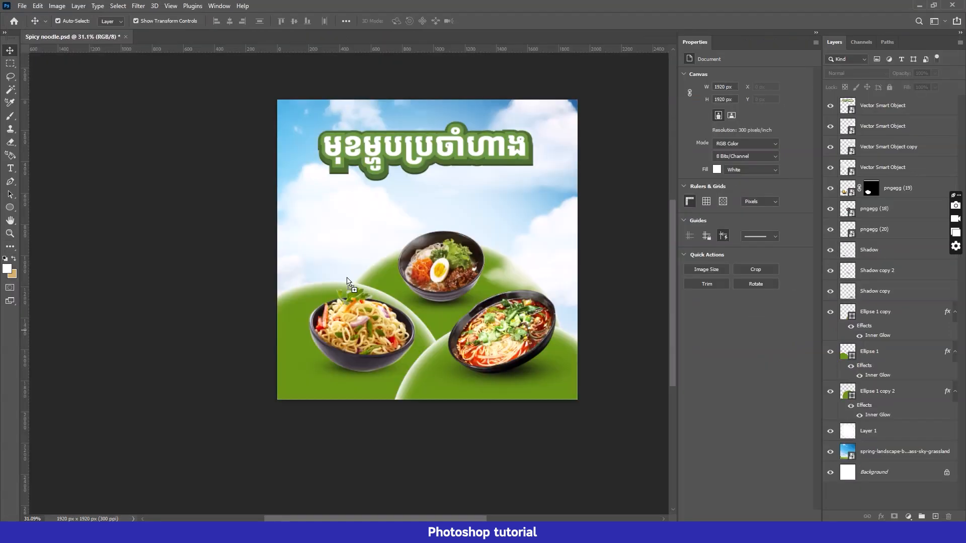
drag(347, 282, 348, 282)
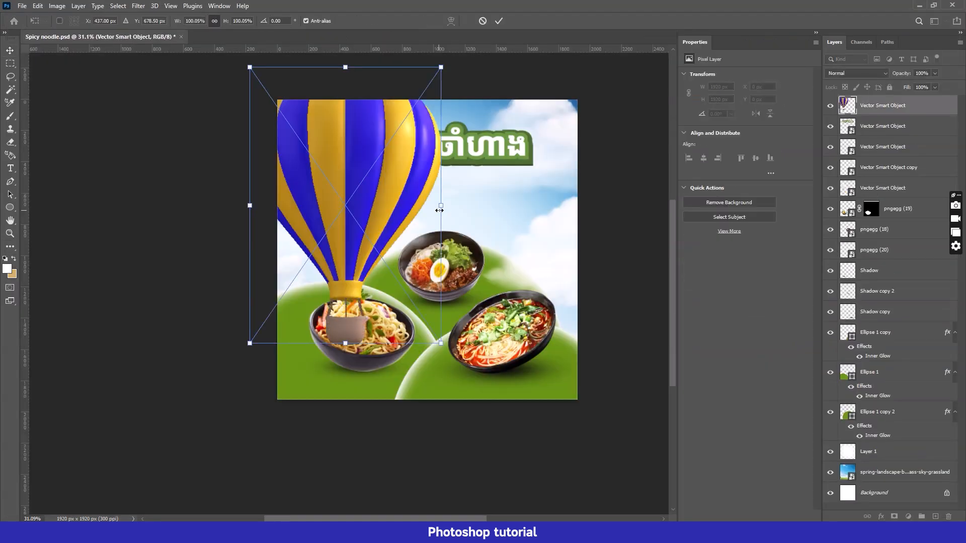
Scale the balloon to about 43%, tilt it about 16° clockwise and position it across the poster's left edge
drag(443, 210, 326, 225)
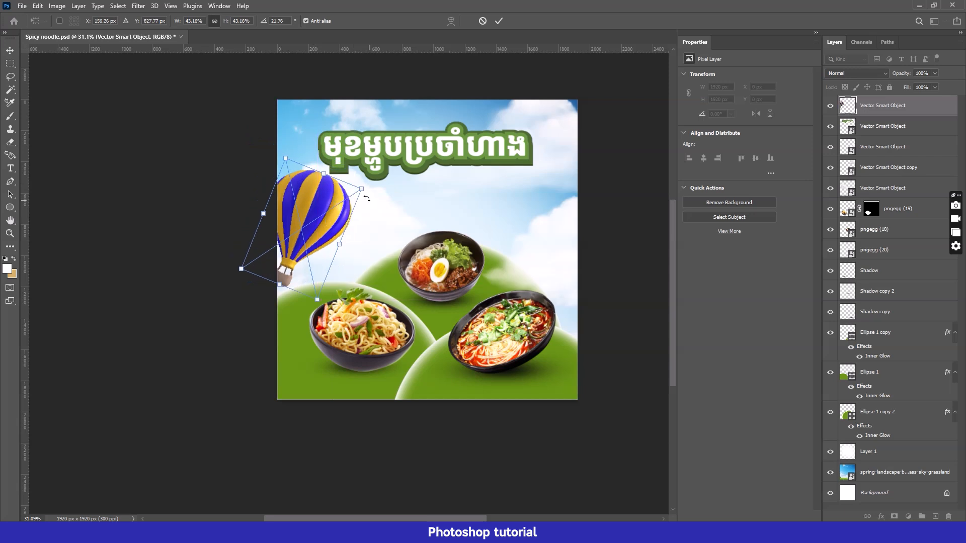
drag(383, 196, 369, 172)
drag(344, 194, 338, 214)
key(Return)
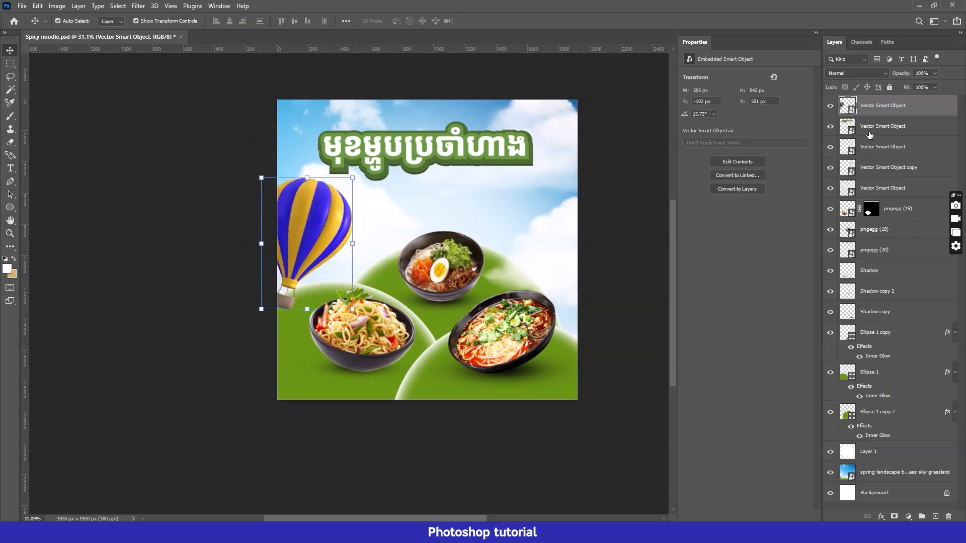
Move the balloon layer below all the green ellipse layers, directly above Layer 1
drag(881, 108, 883, 359)
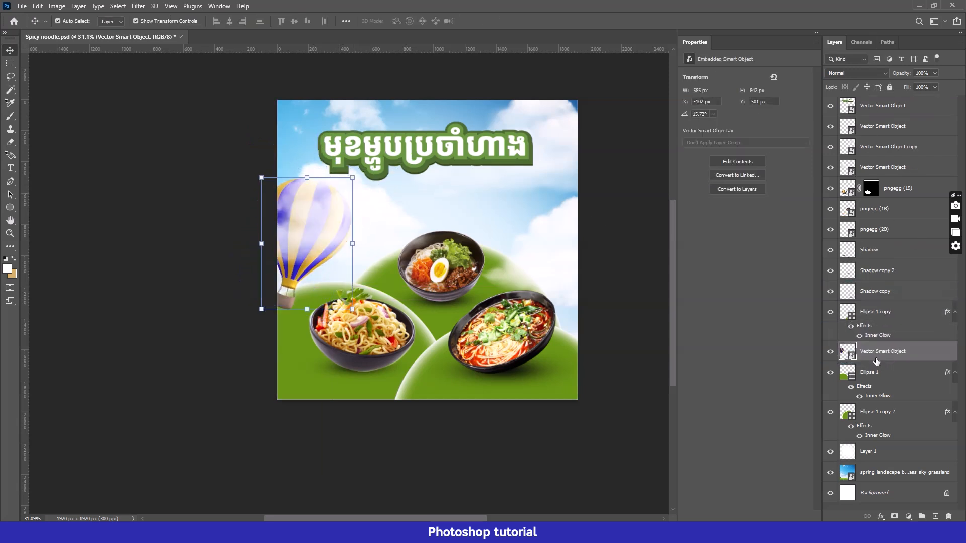
drag(876, 361, 878, 442)
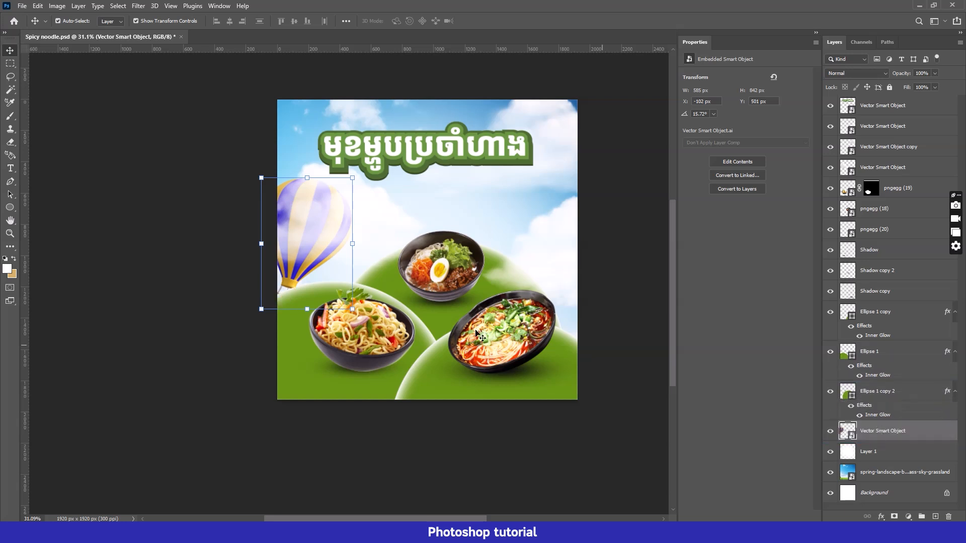
Reduce the balloon's tilt to about 4° clockwise
mouse_move(355, 183)
mouse_down()
mouse_move(347, 172)
mouse_move(351, 181)
mouse_up()
key(Return)
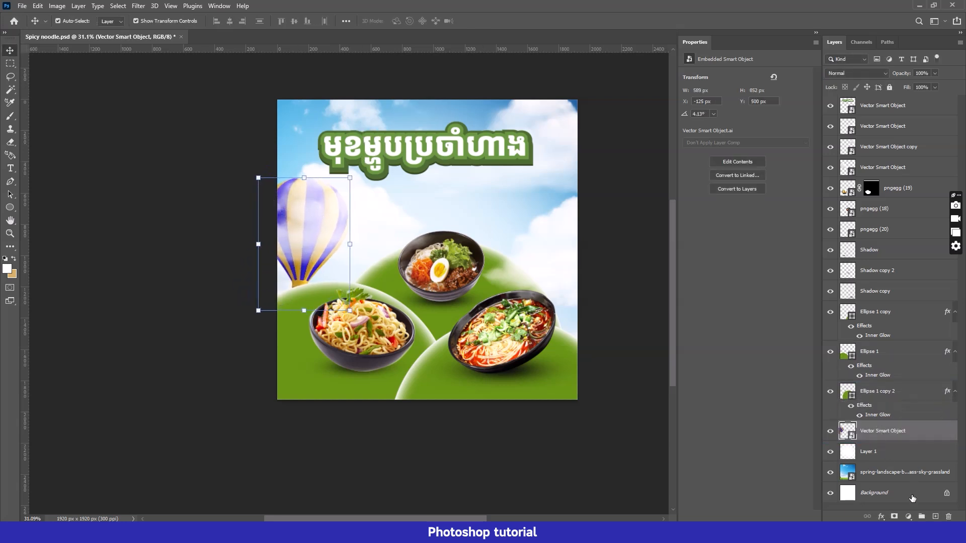
Add a Hue/Saturation adjustment clipped to the balloon layer and set its hue to +178
click(908, 516)
click(924, 425)
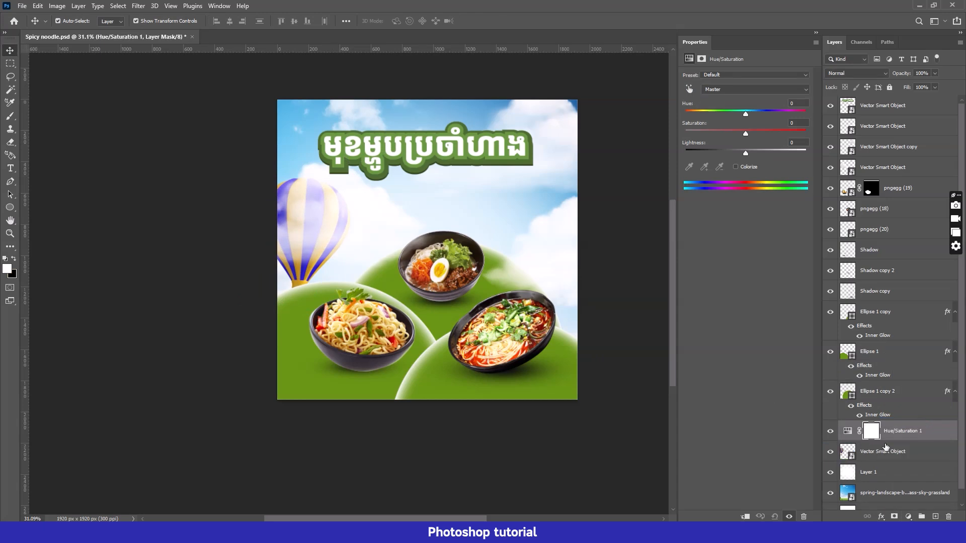
right_click(910, 440)
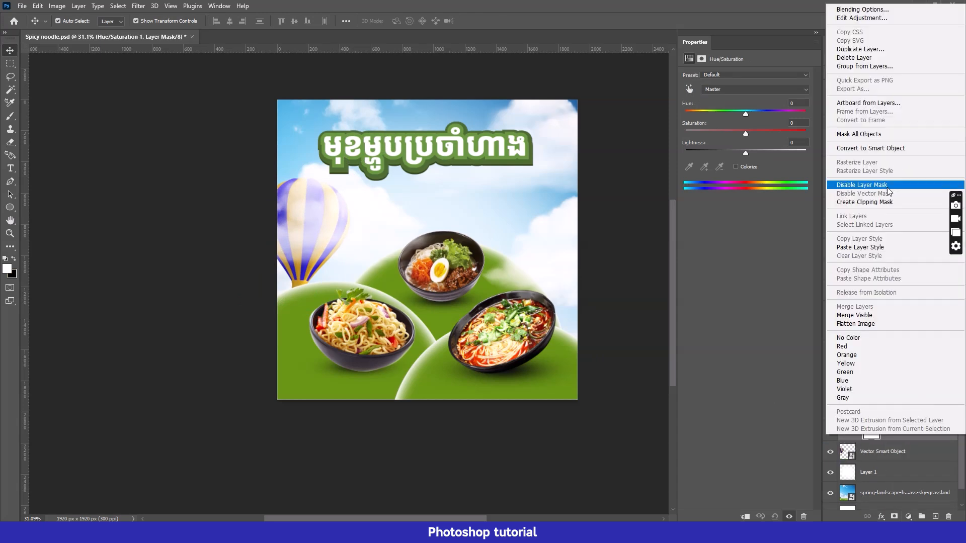
click(870, 199)
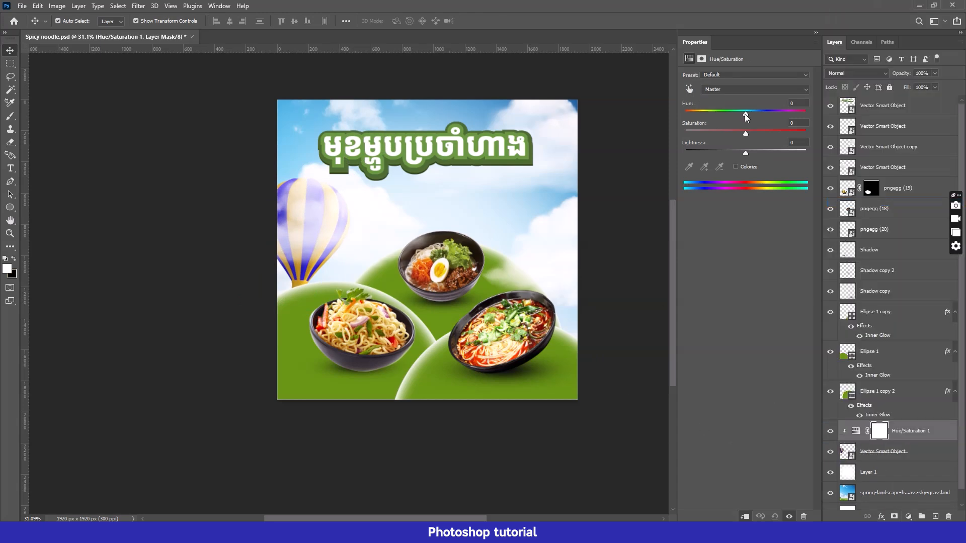
drag(746, 114, 810, 132)
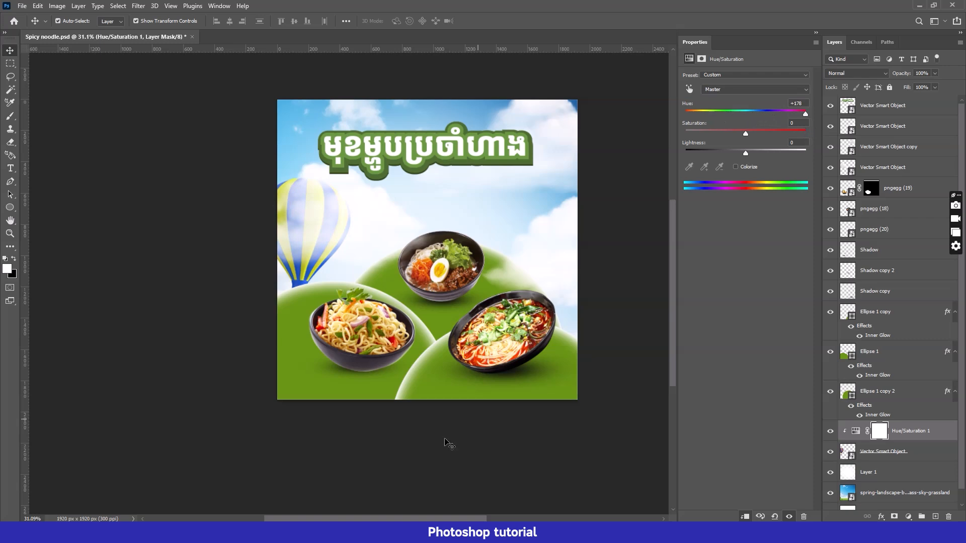
click(432, 468)
Convert the balloon layer and its clipped Hue/Saturation adjustment into a single smart object
click(905, 451)
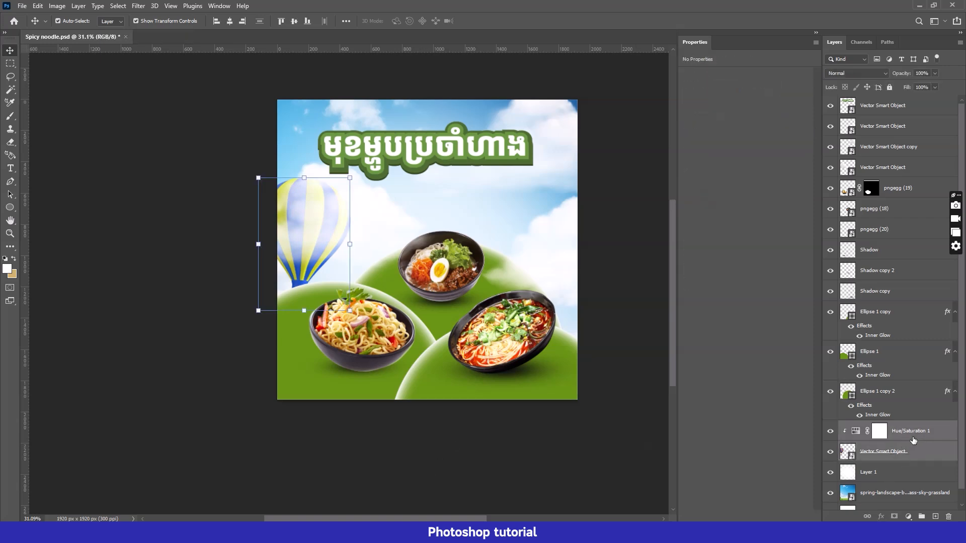
right_click(914, 441)
click(910, 148)
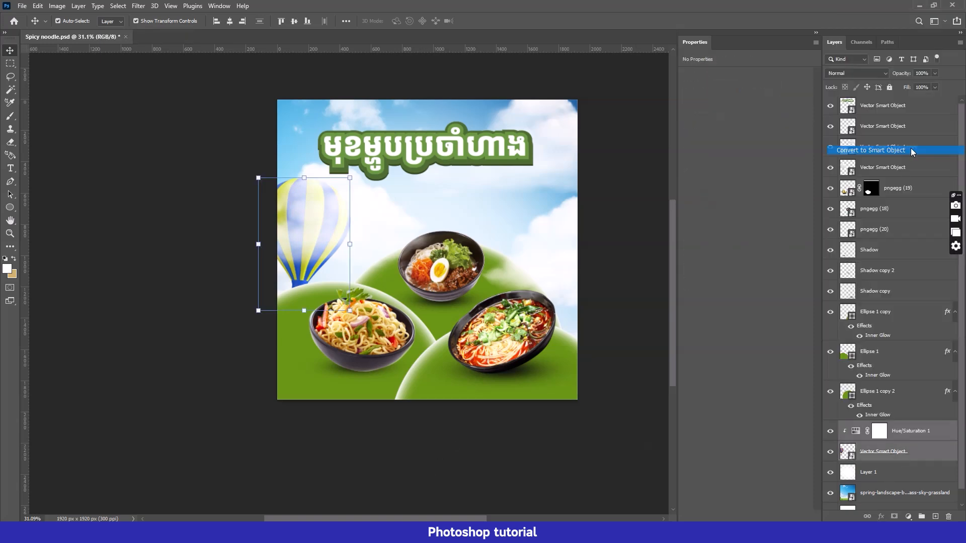
Duplicate the balloon, scale the copy to about 114%, tilt it about 21° counterclockwise and place it across the poster's right edge
key(ctrl+j)
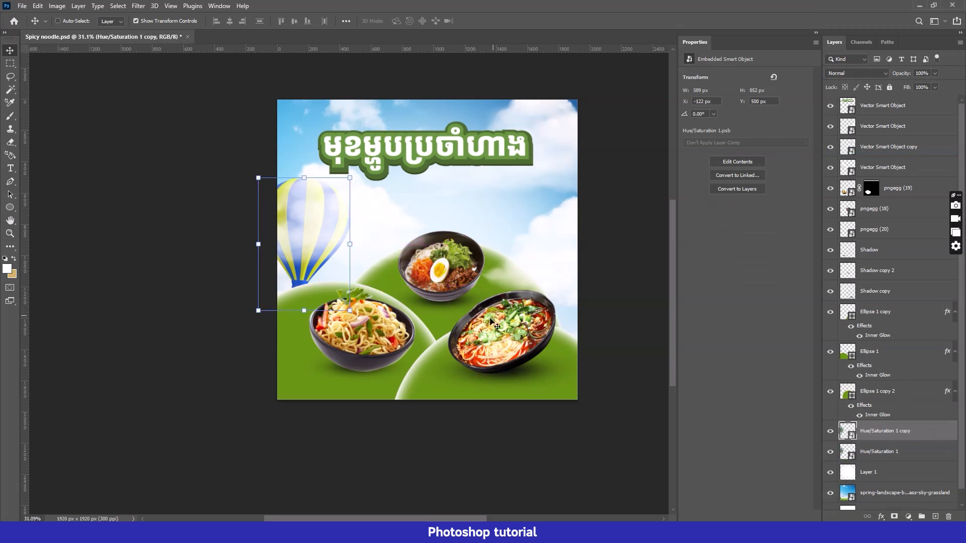
key(ctrl+t)
drag(384, 229, 376, 200)
drag(319, 263, 572, 305)
drag(534, 219, 527, 202)
mouse_move(559, 254)
mouse_down()
mouse_move(558, 264)
mouse_move(559, 252)
mouse_up()
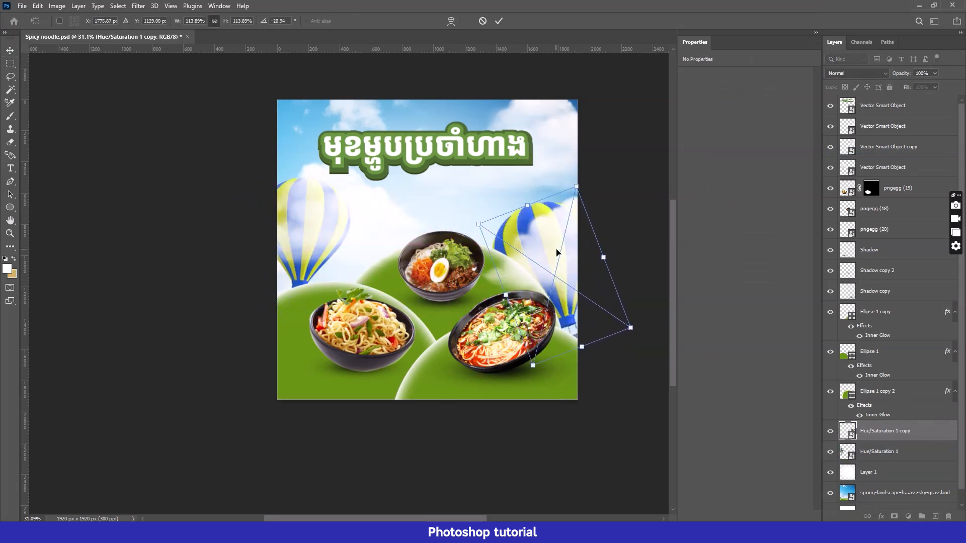
key(Return)
Ease the right balloon's tilt to about 14° counterclockwise and move it up about 47 px
key(ctrl+t)
drag(606, 211, 615, 217)
drag(580, 249, 580, 242)
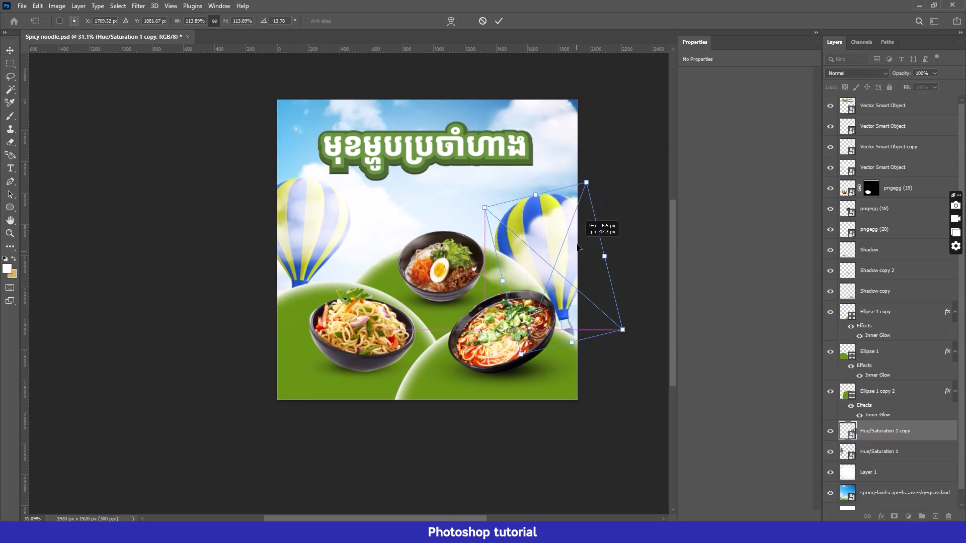
key(Return)
click(632, 216)
Scale the Khmer heading down slightly to about 1344 px wide
click(455, 153)
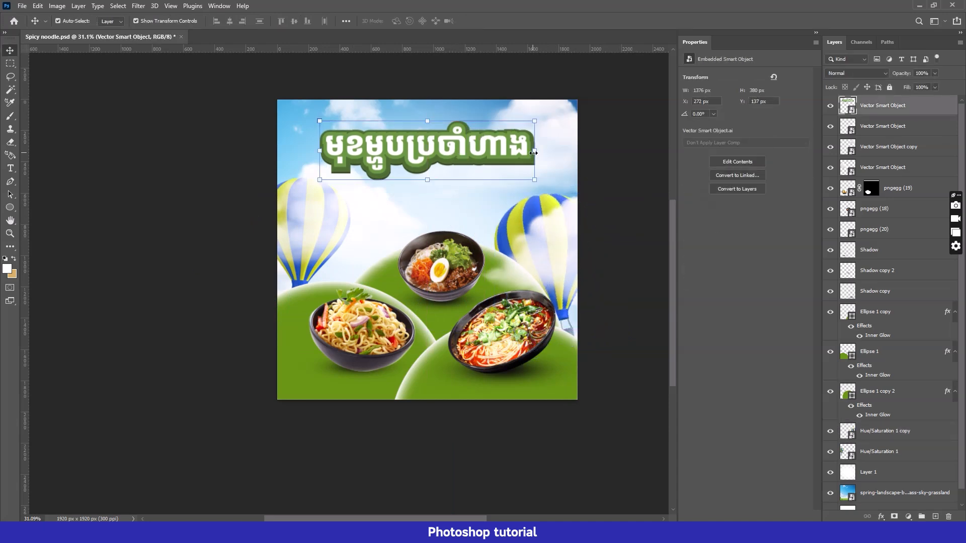
key(ctrl+t)
key(Return)
click(621, 205)
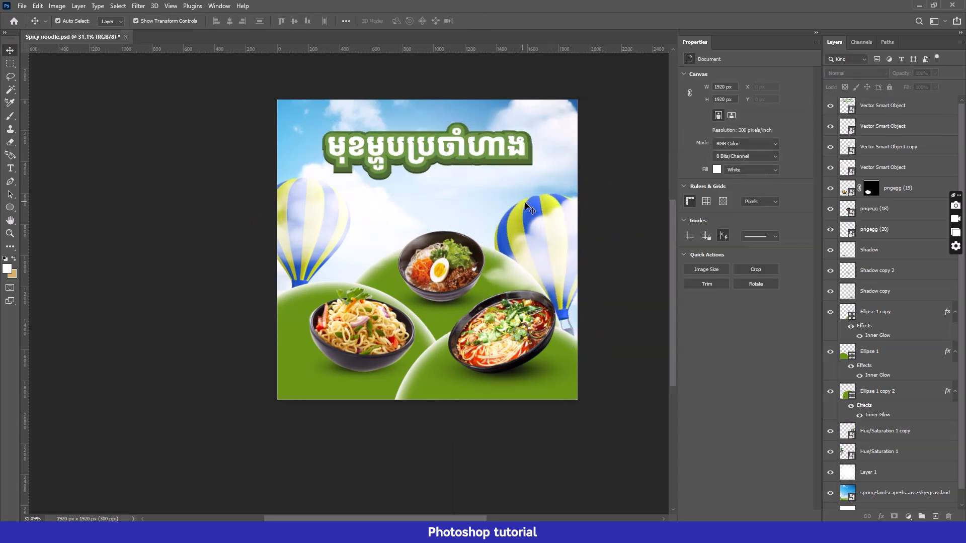
Apply a Gaussian Blur with a 5.4-pixel radius to the right balloon
click(530, 208)
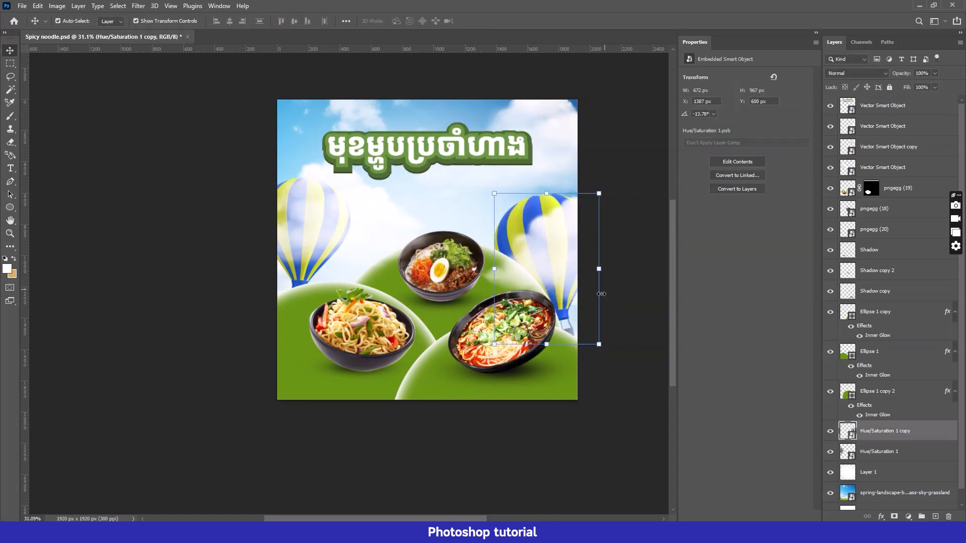
click(140, 8)
mouse_move(205, 134)
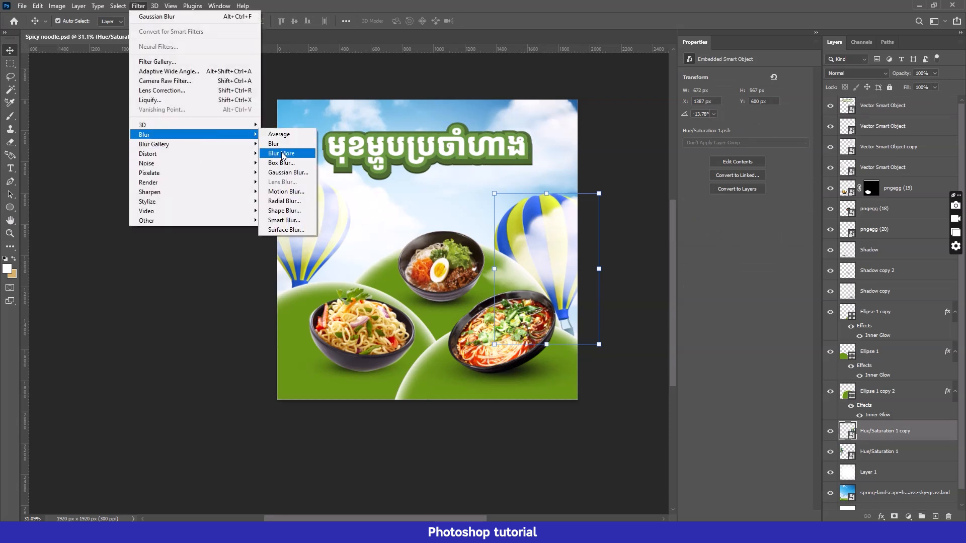
click(277, 173)
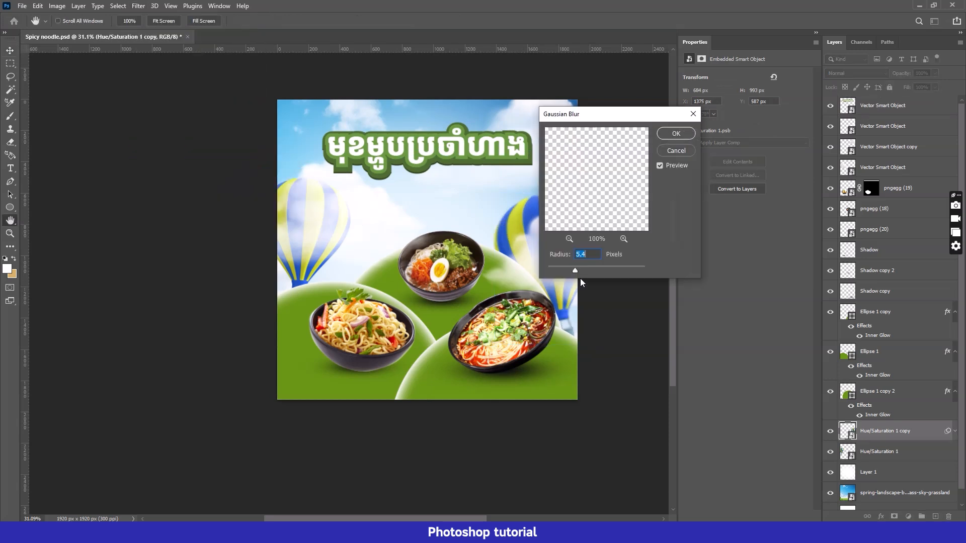
key(Return)
Apply the same 5.4-pixel Gaussian Blur to the left balloon
click(882, 481)
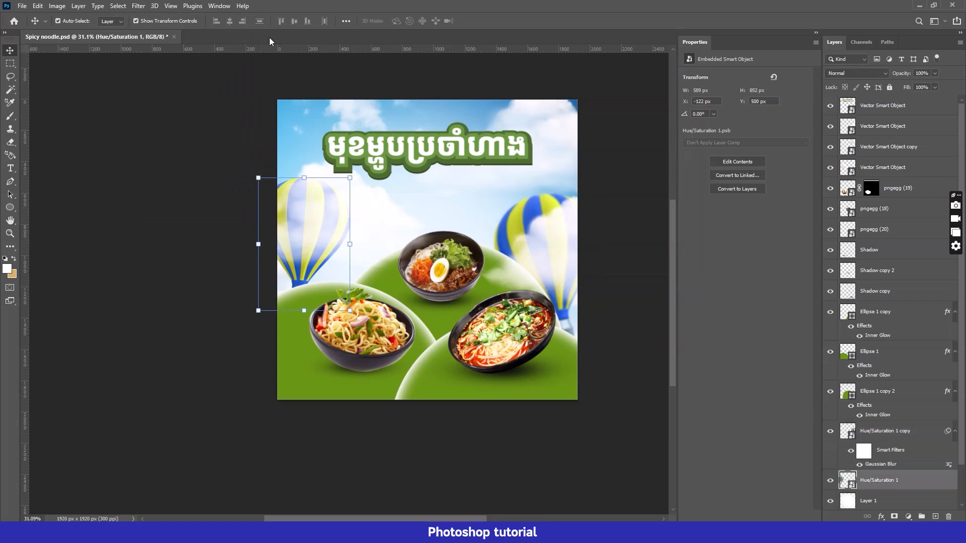
click(138, 5)
mouse_move(193, 135)
click(285, 173)
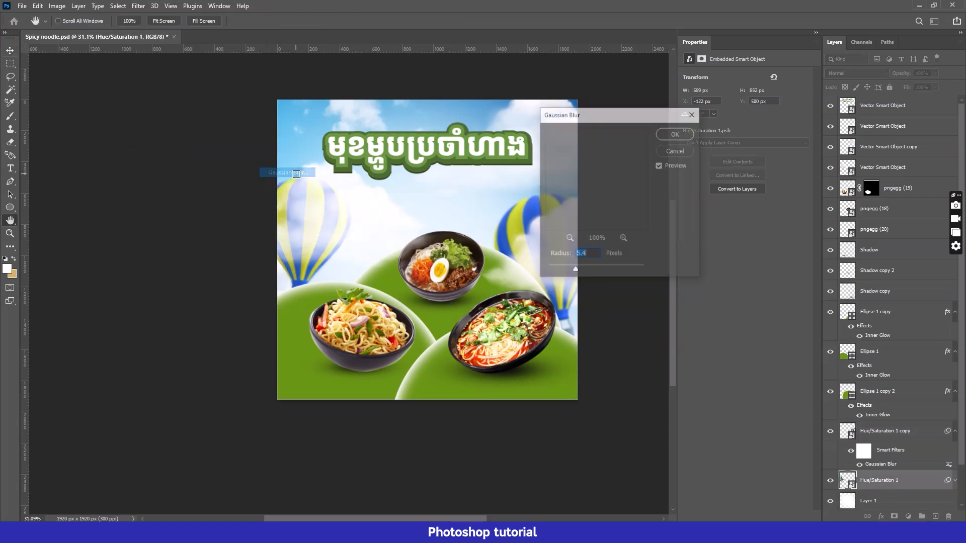
key(Return)
scroll(380, 285, down, 1)
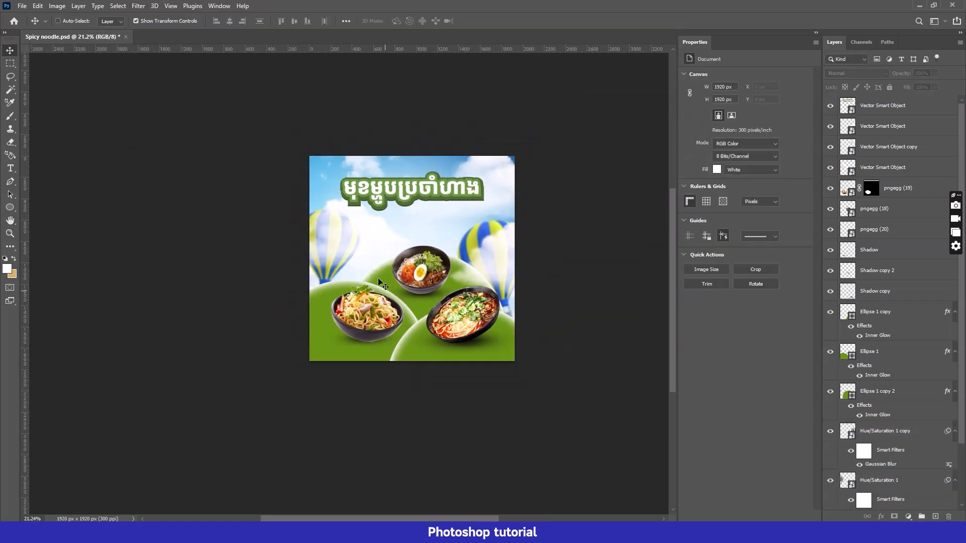
click(421, 162)
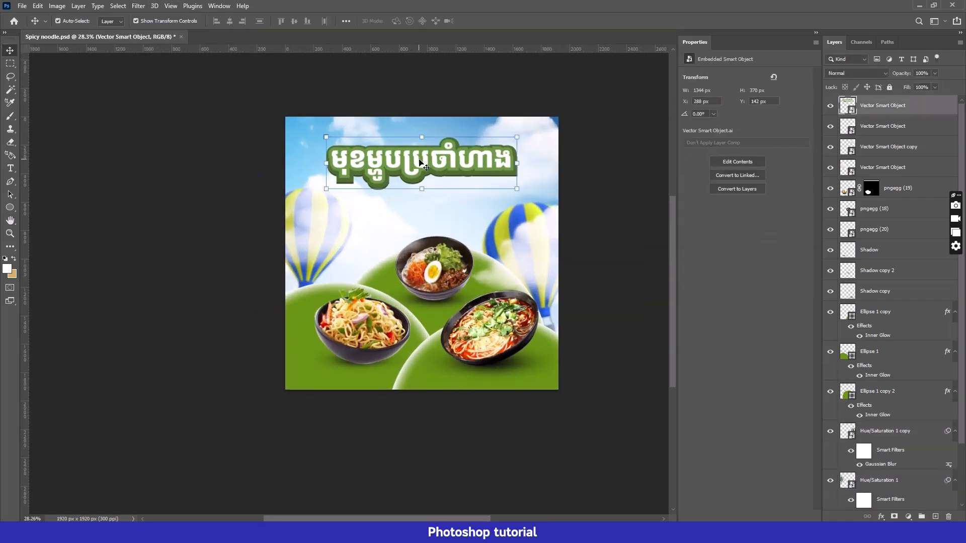
click(593, 234)
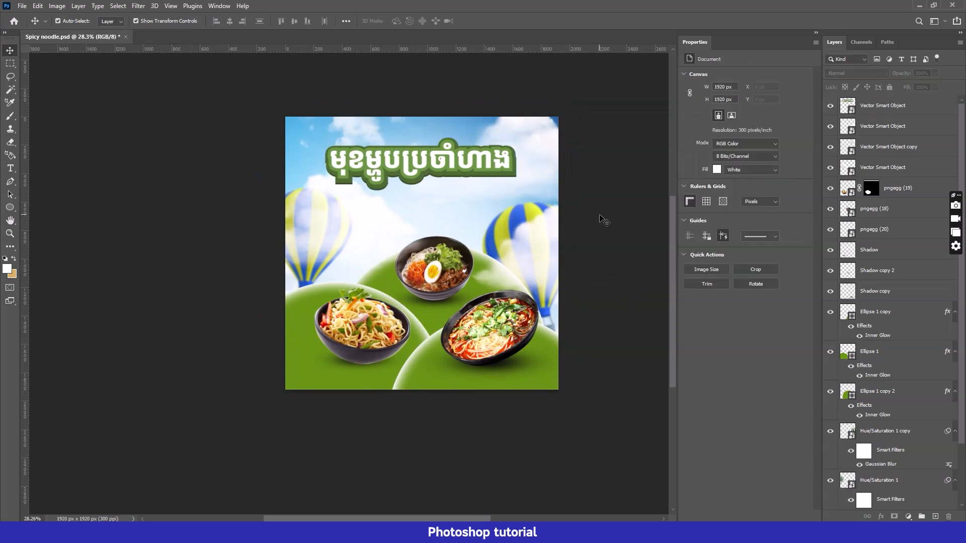